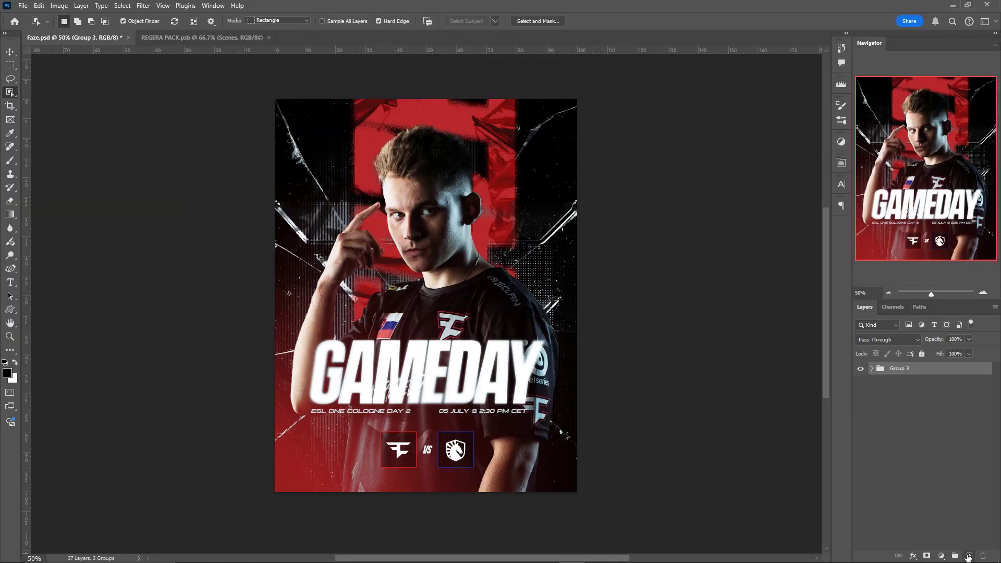
- Add a new empty layer above Group 3
left_click(969, 556)
- Fill the new layer with black and paste the player photo above it as Layer 8
key("alt+BackSpace")
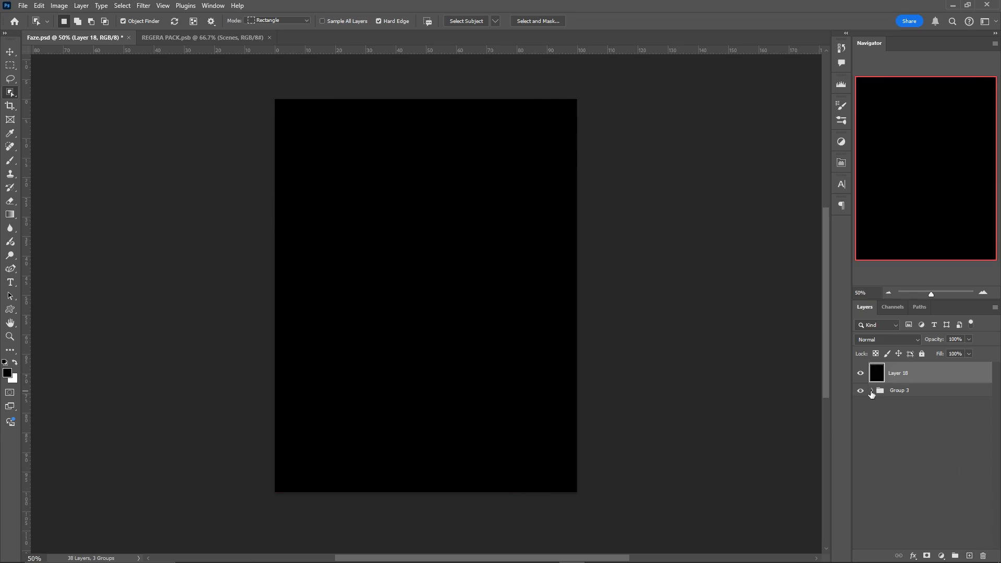
key("ctrl+v")
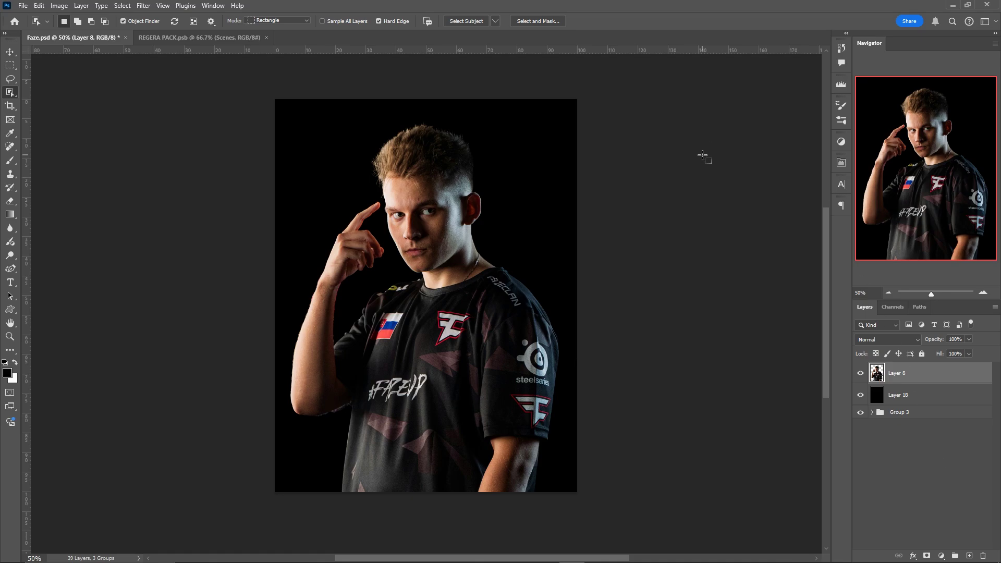
left_click(232, 39)
- Hide the REGERA PACK cover layers and preview the streak-line texture in the grunge group
left_click(860, 384)
left_click(860, 369)
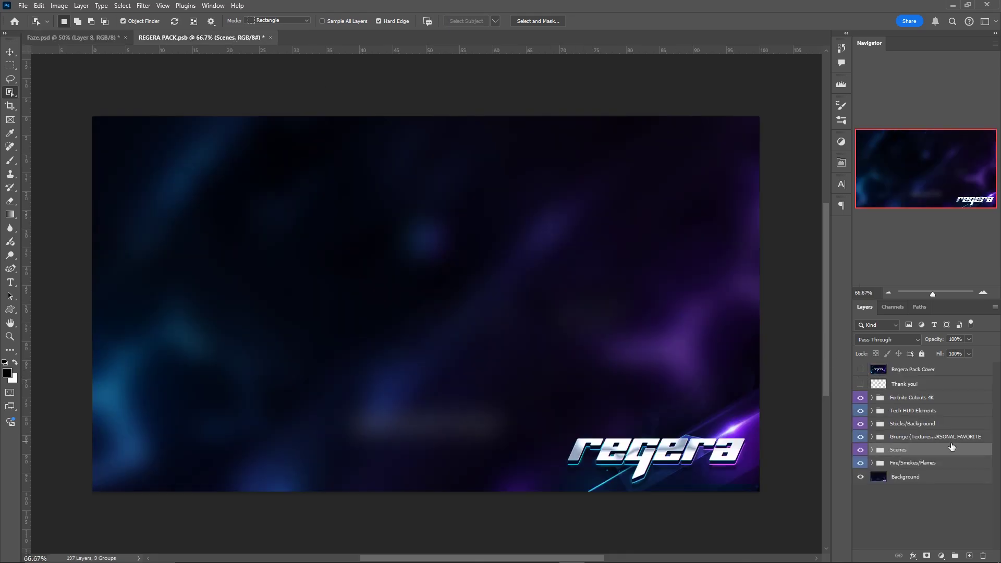
left_click(871, 437)
scroll(923, 465, "down", 5)
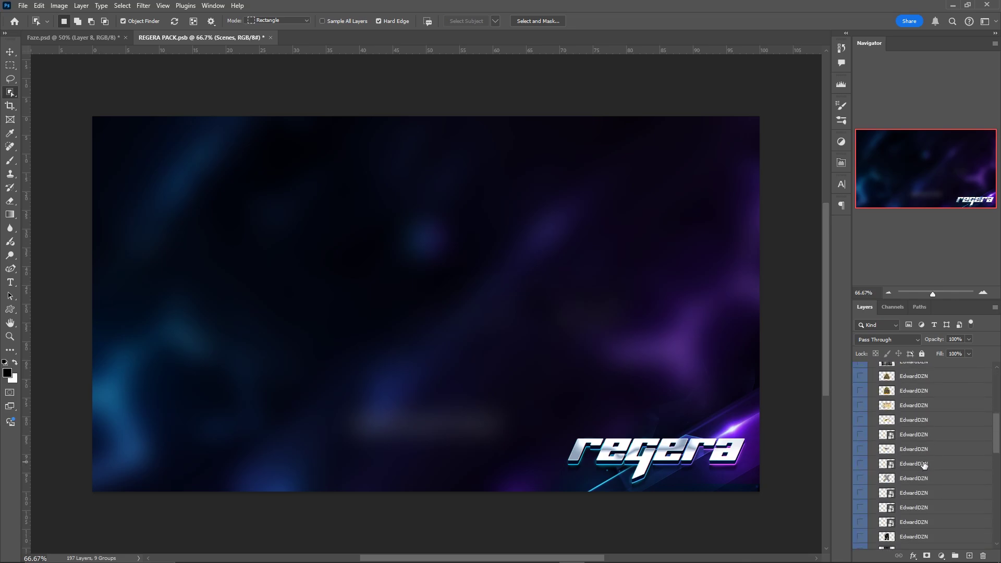
scroll(923, 466, "down", 5)
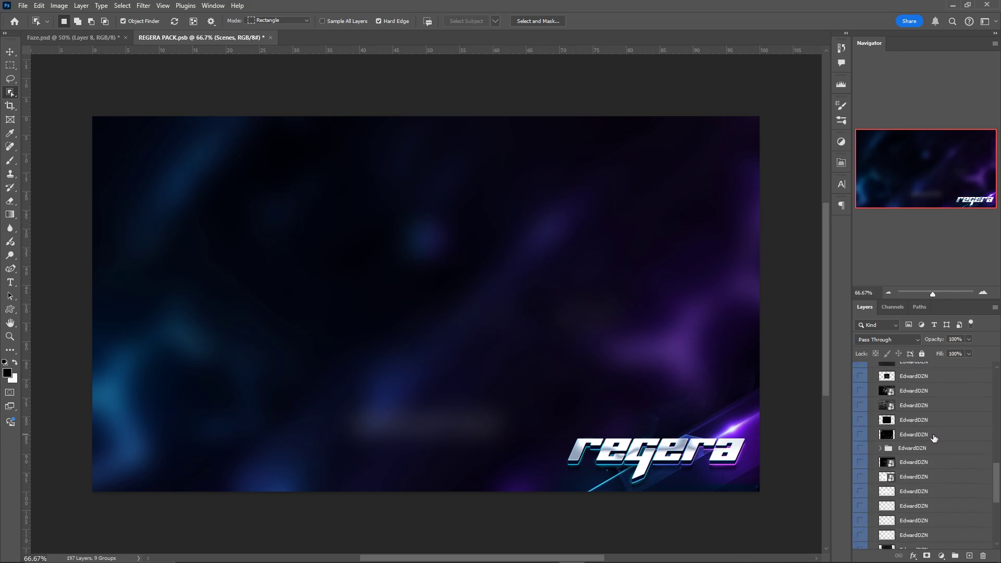
left_click(860, 462)
left_click(869, 463)
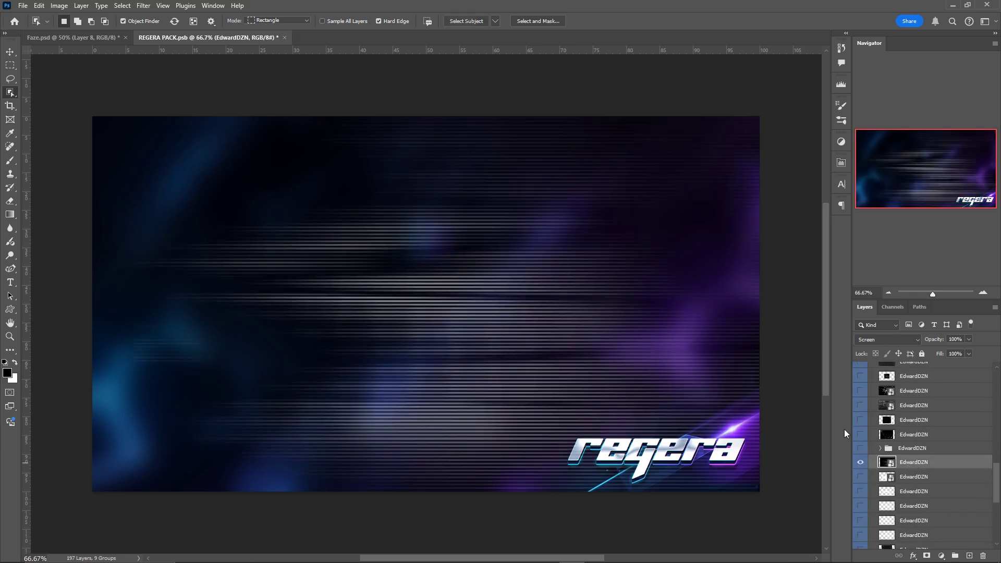
- Preview the shattered-glass texture, then drag the crumpled-plastic texture into the Faze poster
left_click(10, 51)
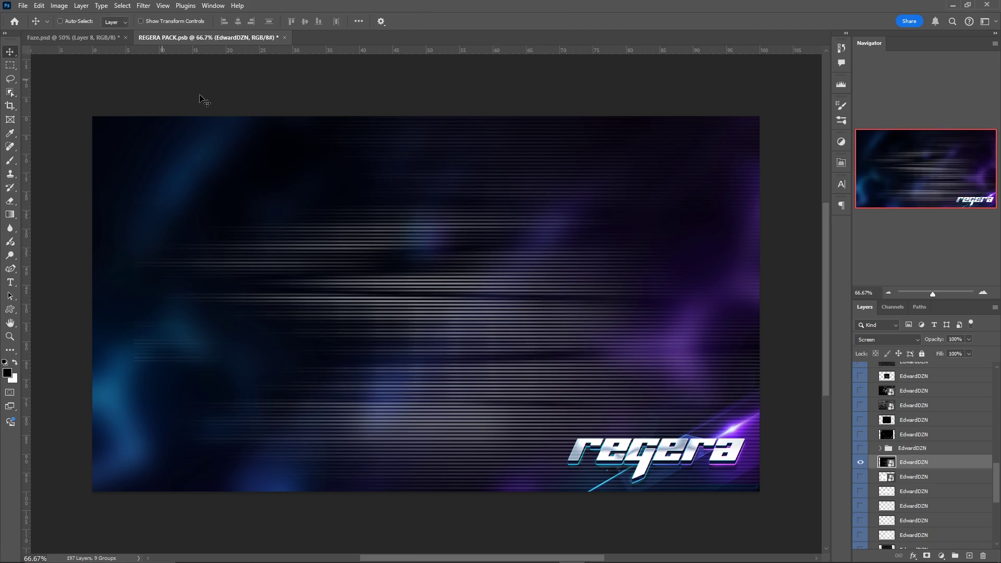
left_click(860, 462)
scroll(923, 459, "up", 1)
left_click(860, 427)
left_click(881, 427)
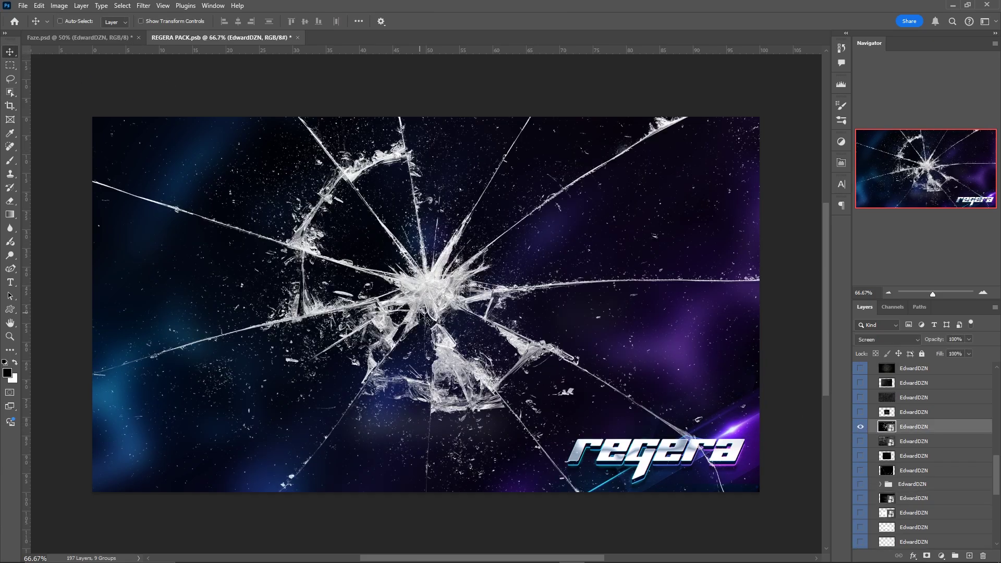
key("alt+bracketright")
key("alt+bracketright")
key("alt+bracketright")
key("alt+bracketright")
key("alt+bracketright")
key("alt+bracketright")
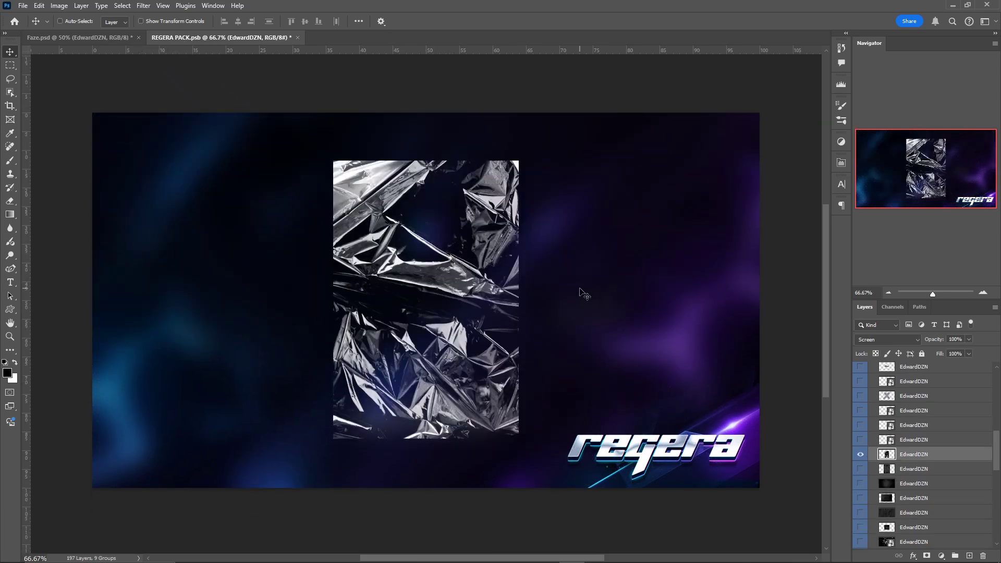
left_click_drag(443, 237, 105, 39)
- Show and select the halftone-dot texture layer and drag it
left_click(860, 454)
scroll(860, 469, "down", 1)
left_click(859, 499)
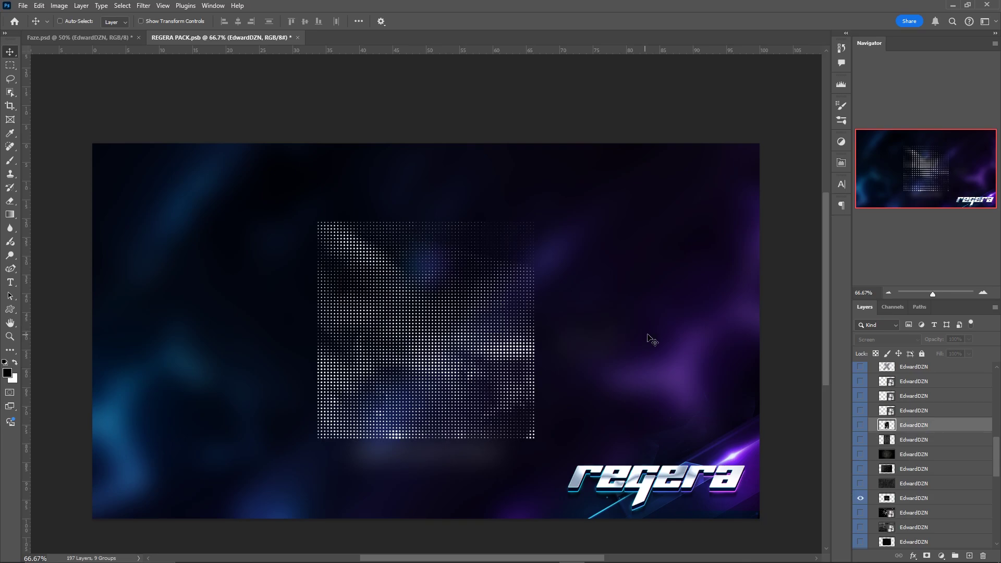
left_click(881, 498)
left_click_drag(405, 293, 424, 276)
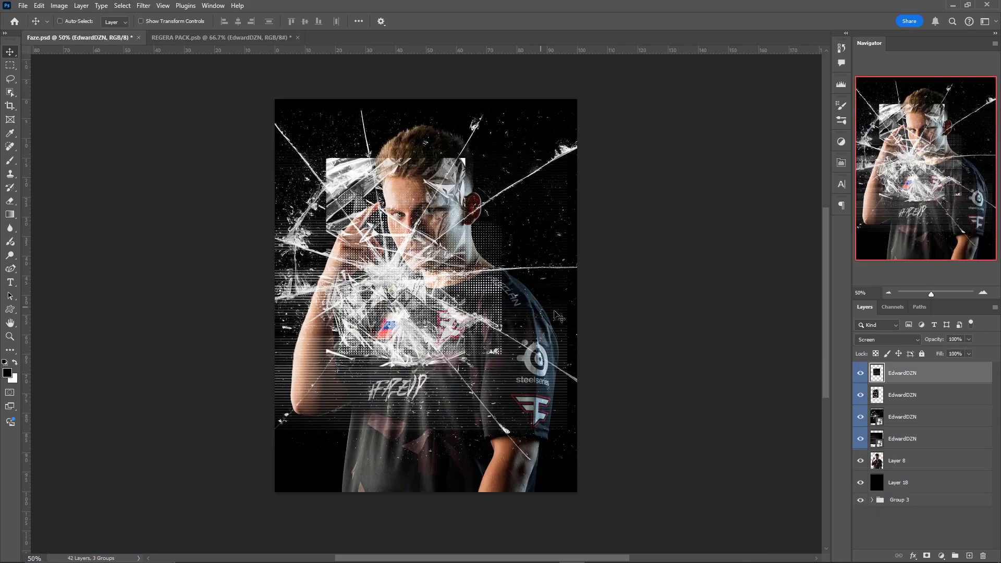
- Hide the upper textures and put the streak texture behind the player, rotated vertical
left_click_drag(860, 416, 861, 372)
left_click_drag(919, 440, 929, 466)
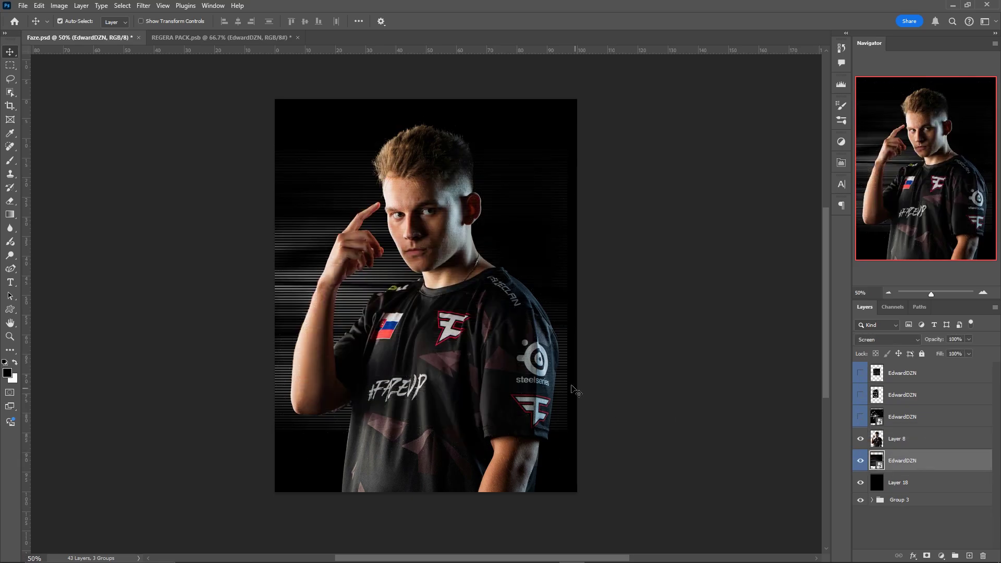
key("ctrl+t")
left_click_drag(509, 130, 448, 224)
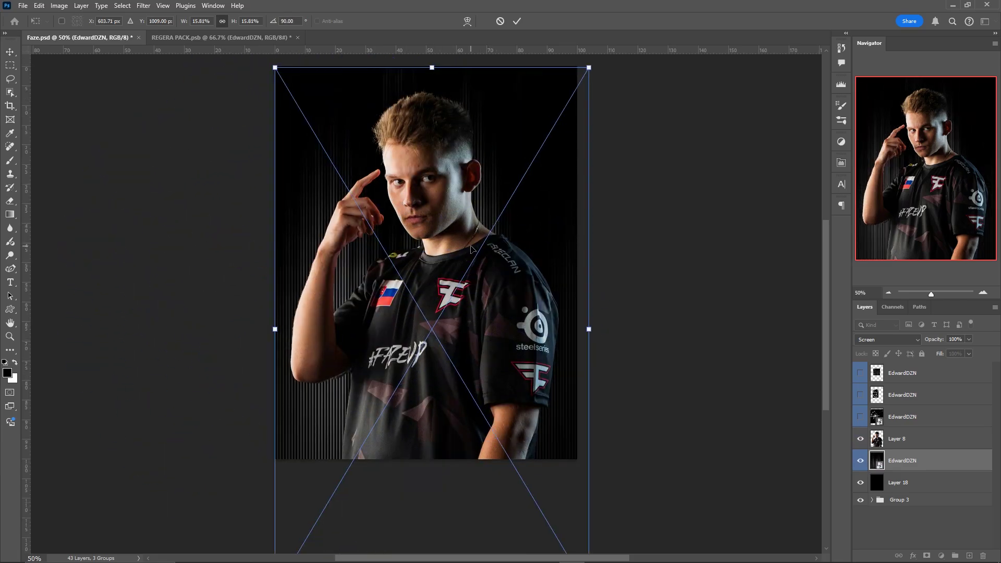
left_click(517, 21)
- Move the shattered-glass texture behind the player, rotate it 90° and shift it right and down
left_click(860, 416)
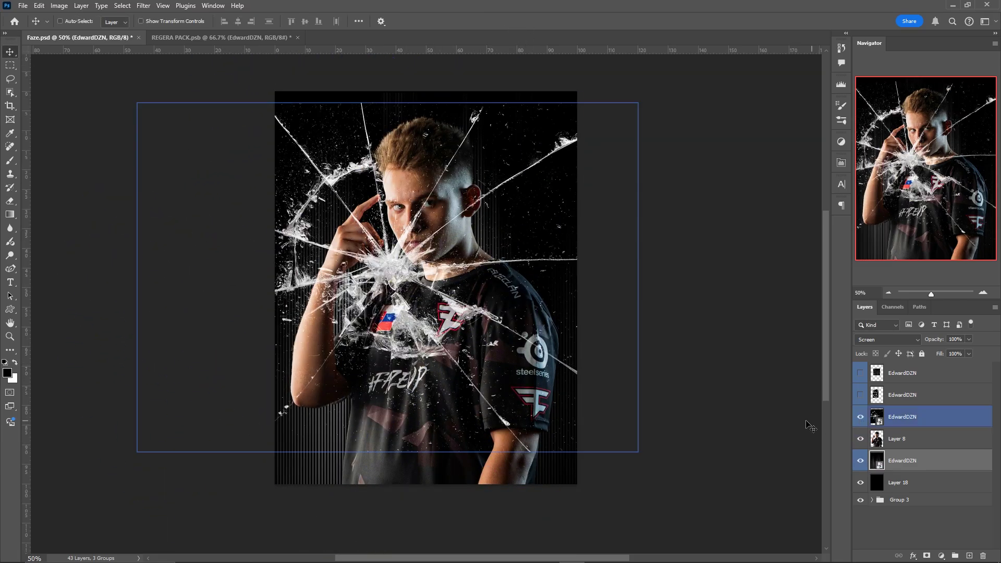
left_click_drag(915, 419, 892, 449)
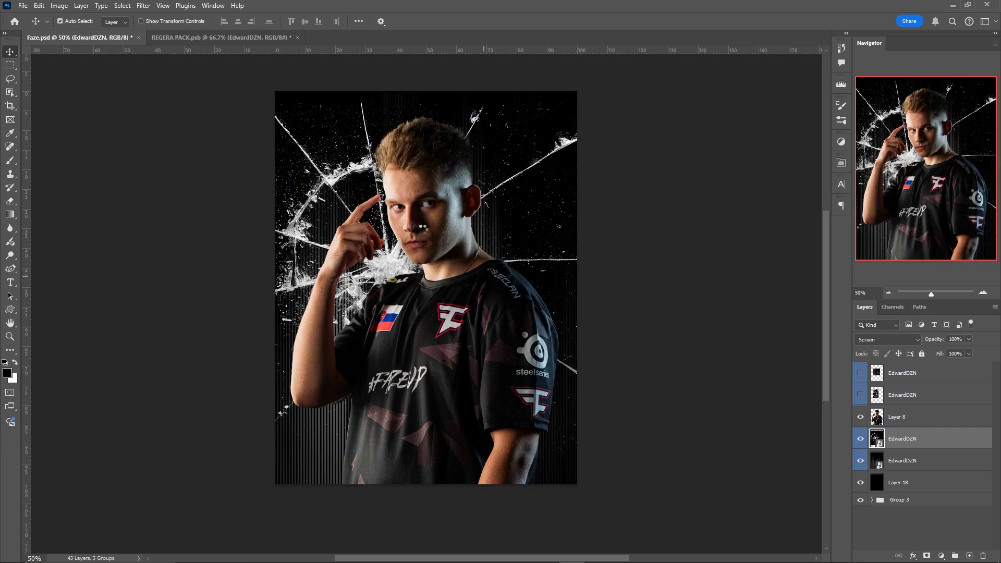
key("ctrl+t")
left_click_drag(472, 238, 427, 434)
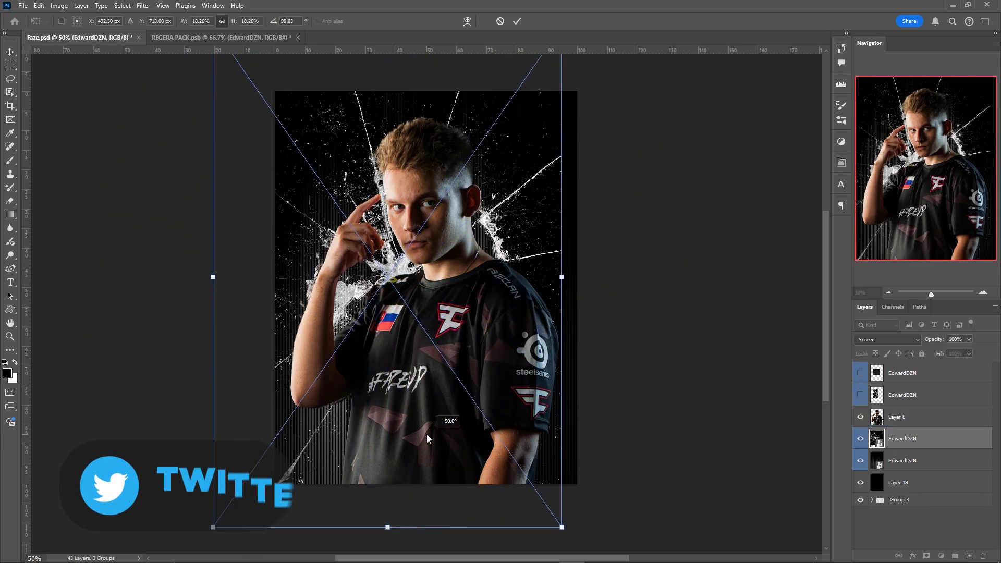
left_click_drag(436, 359, 459, 389)
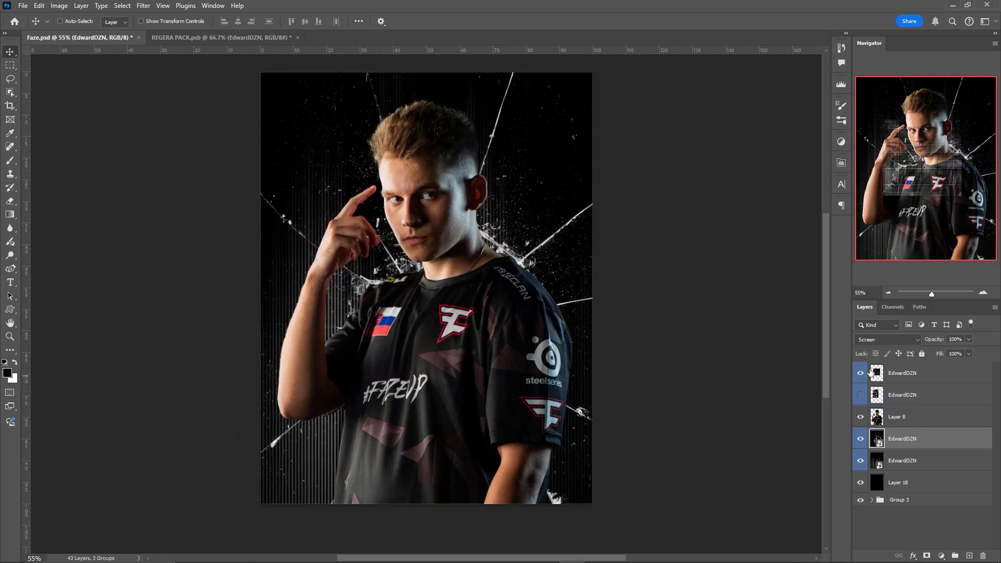
- Move the halftone-dot texture behind the player and shift it to the right
left_click(909, 377)
left_click_drag(909, 376, 912, 420)
left_click_drag(473, 281, 545, 287)
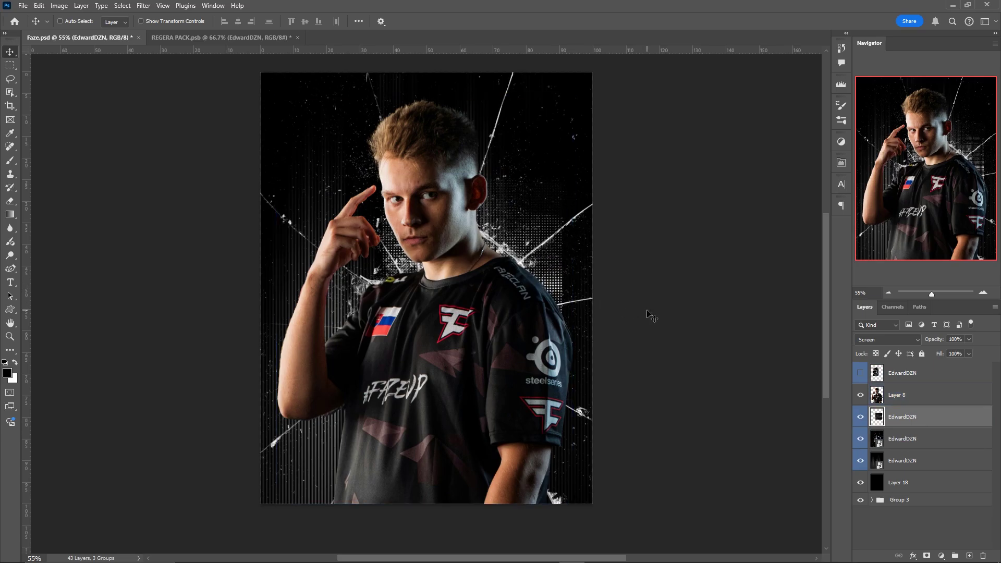
- Show the crumpled-plastic texture behind the player and enlarge it to about 230%
left_click(860, 373)
left_click_drag(909, 376, 913, 404)
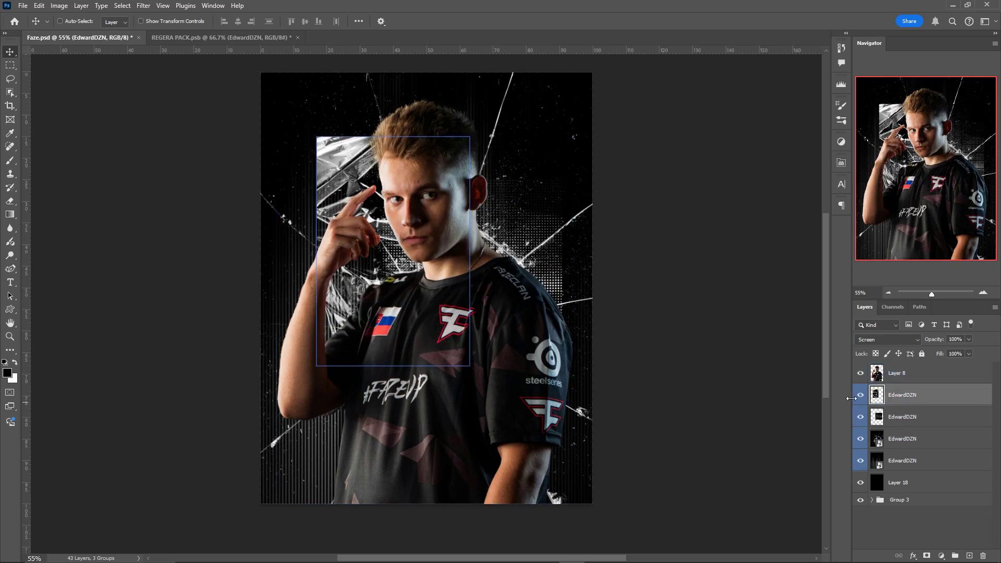
key("ctrl+t")
left_click_drag(469, 365, 652, 531)
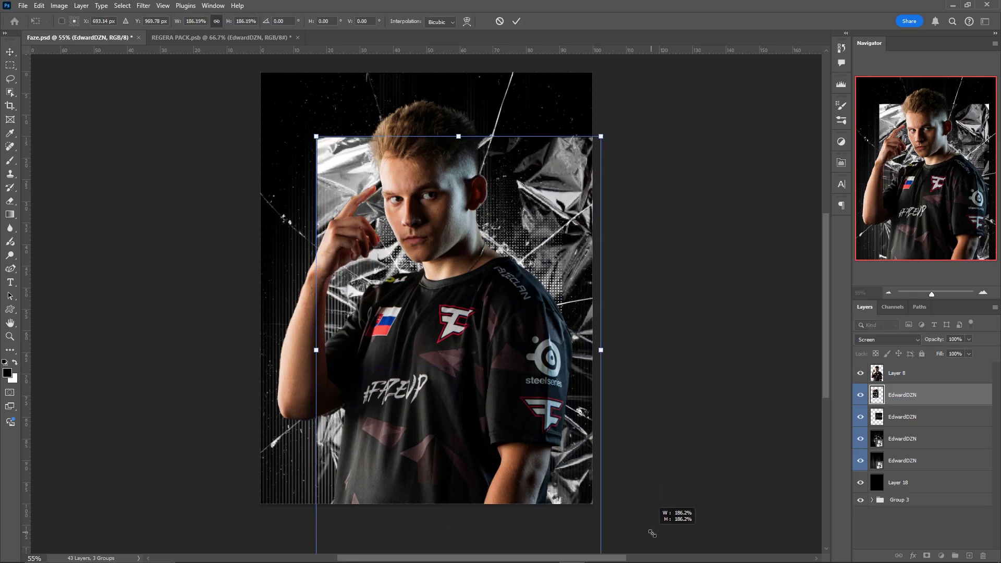
scroll(626, 537, "down", 2)
left_click_drag(355, 185, 304, 105)
left_click_drag(408, 209, 418, 222)
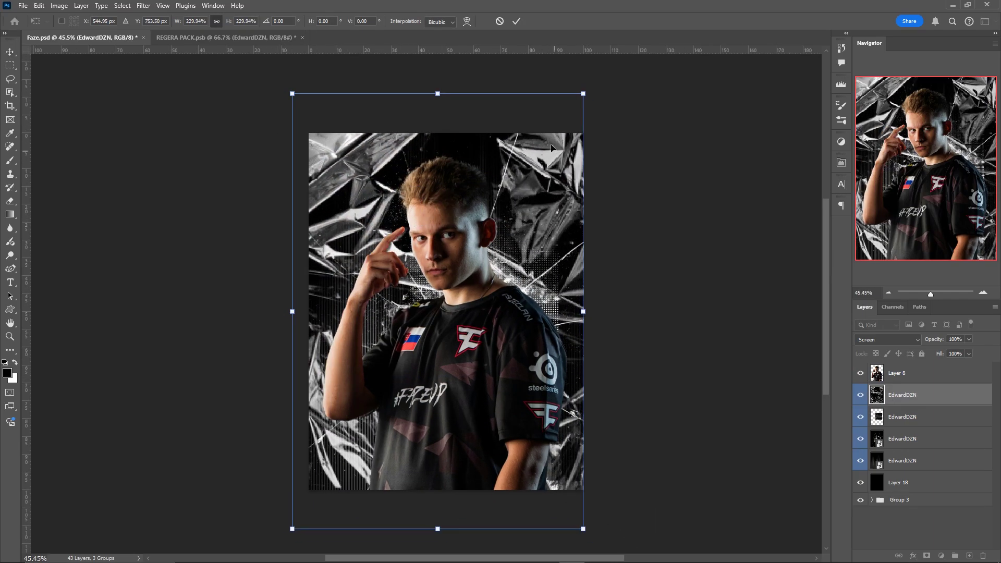
left_click(515, 23)
scroll(471, 277, "up", 1)
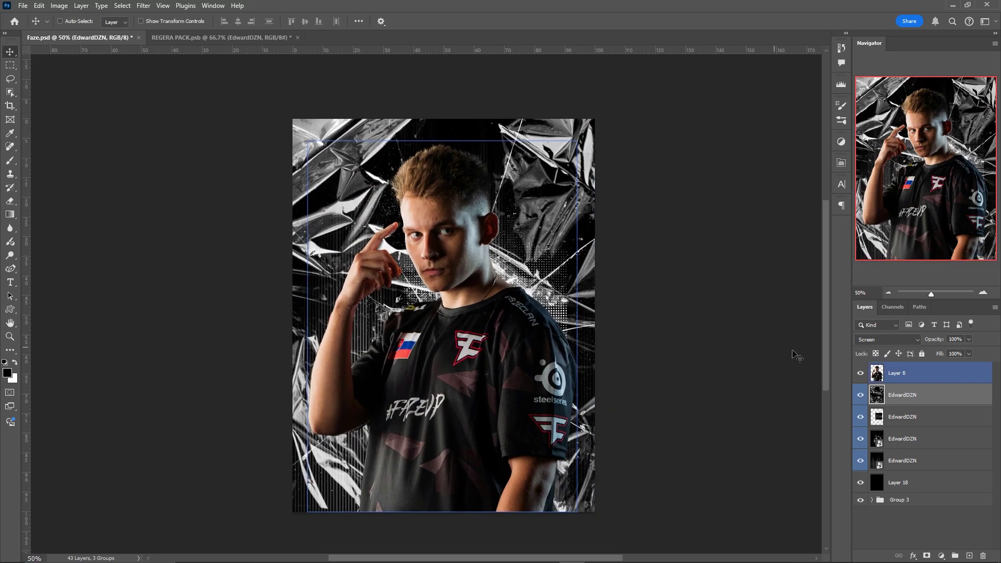
- Set the plastic texture layer's blend mode to Subtract
left_click(917, 438)
left_click(886, 339)
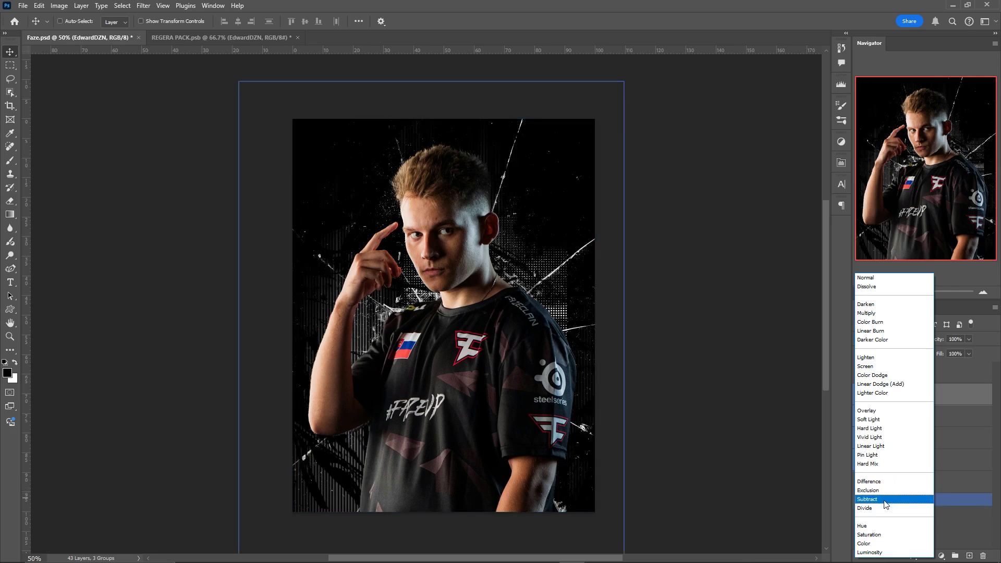
left_click(884, 499)
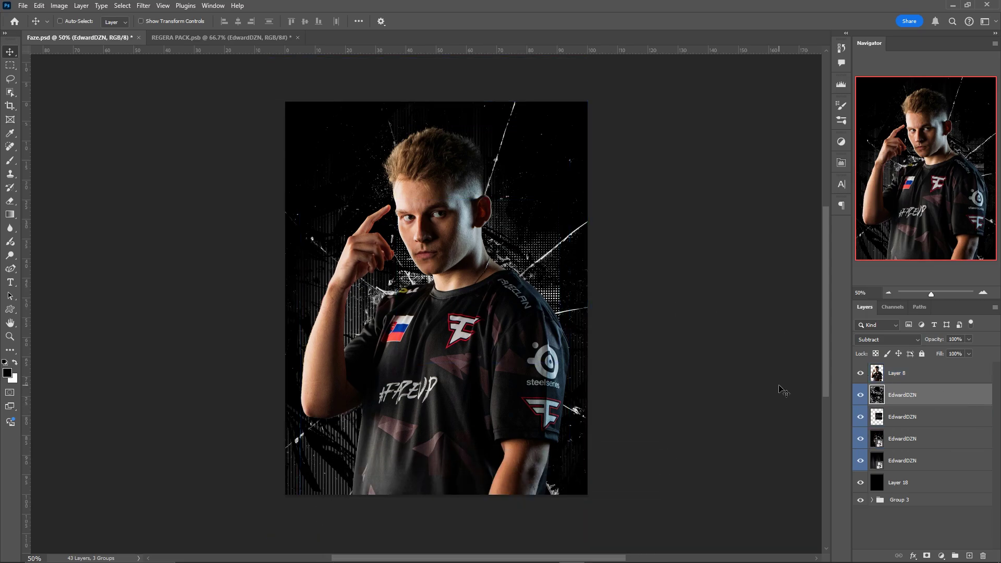
- Start a FAZE text layer in Vanguard CF Bold Oblique at the upper left
left_click(10, 282)
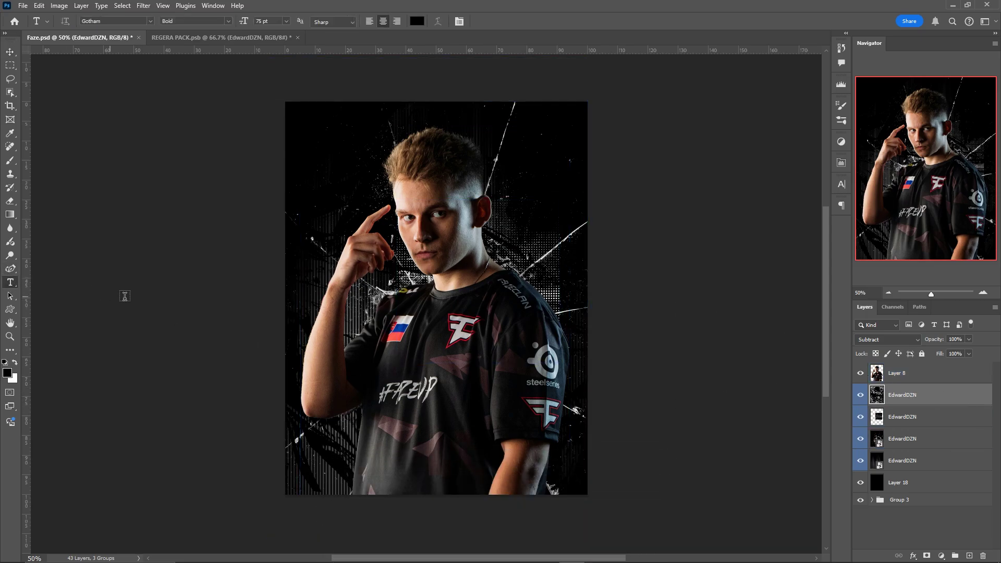
left_click(150, 21)
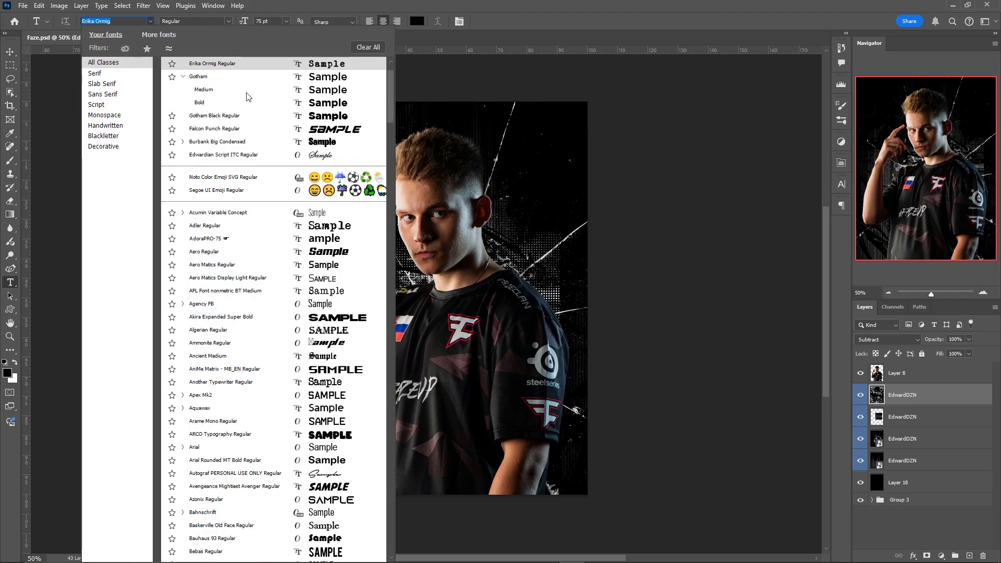
scroll(247, 97, "up", 2)
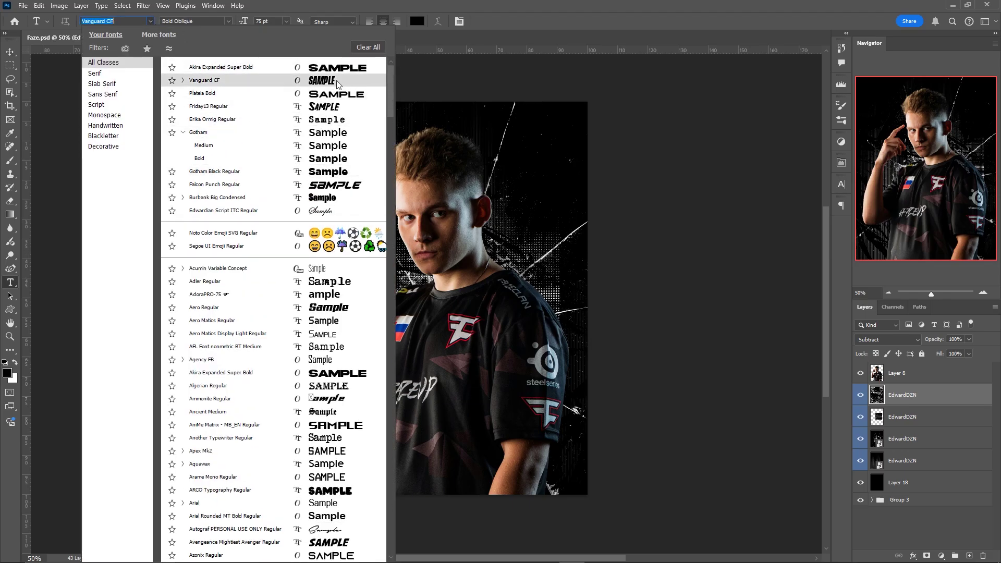
left_click(262, 86)
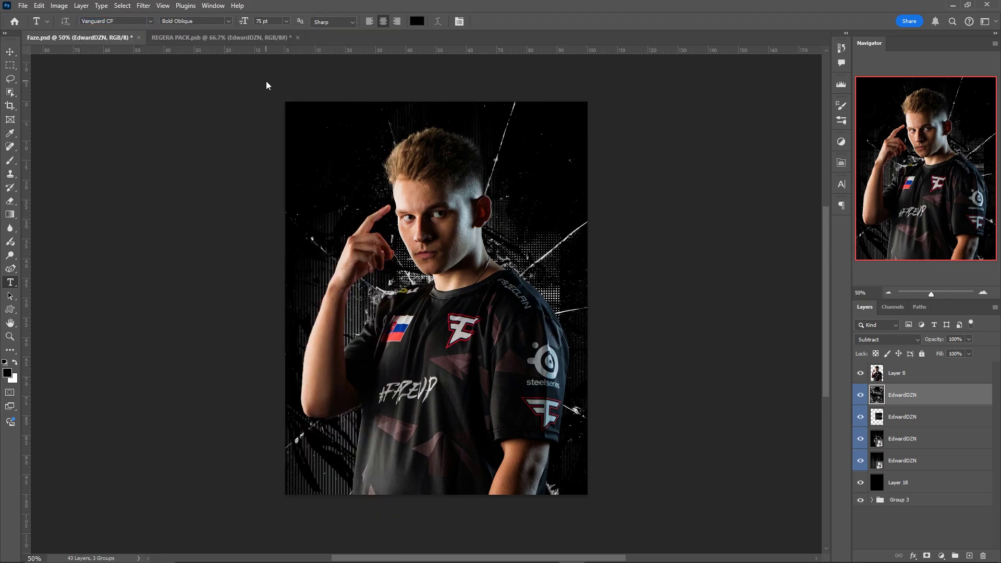
left_click(330, 205)
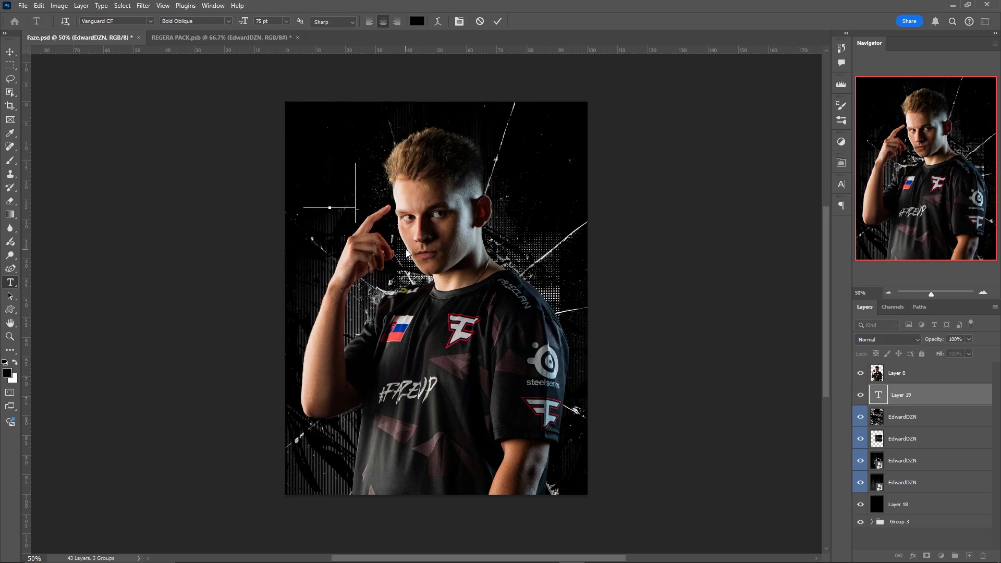
- Set the FAZE text colour to a dark red and commit the type
left_click(417, 22)
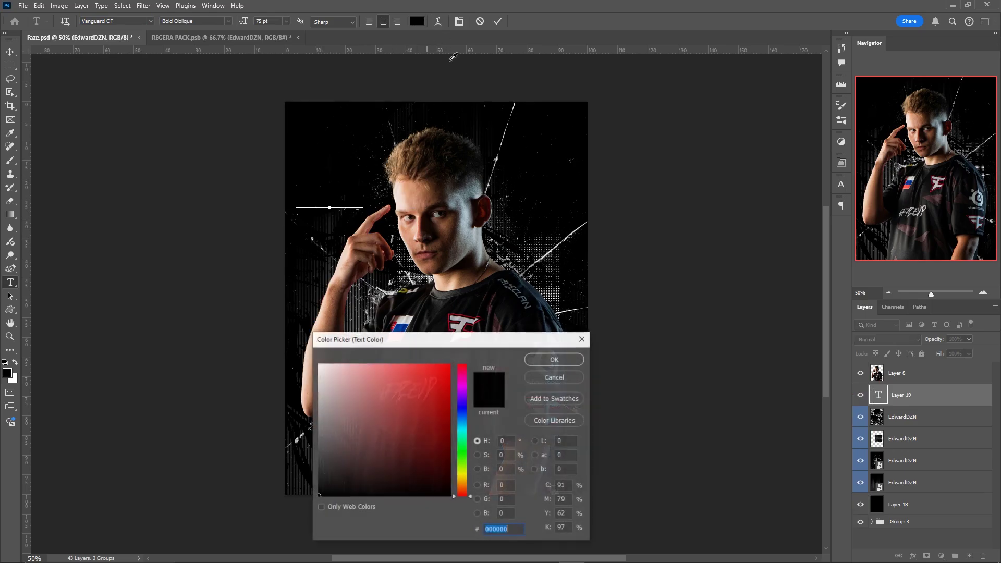
mouse_move(434, 377)
left_mouse_down()
mouse_move(427, 399)
mouse_move(465, 366)
left_mouse_up()
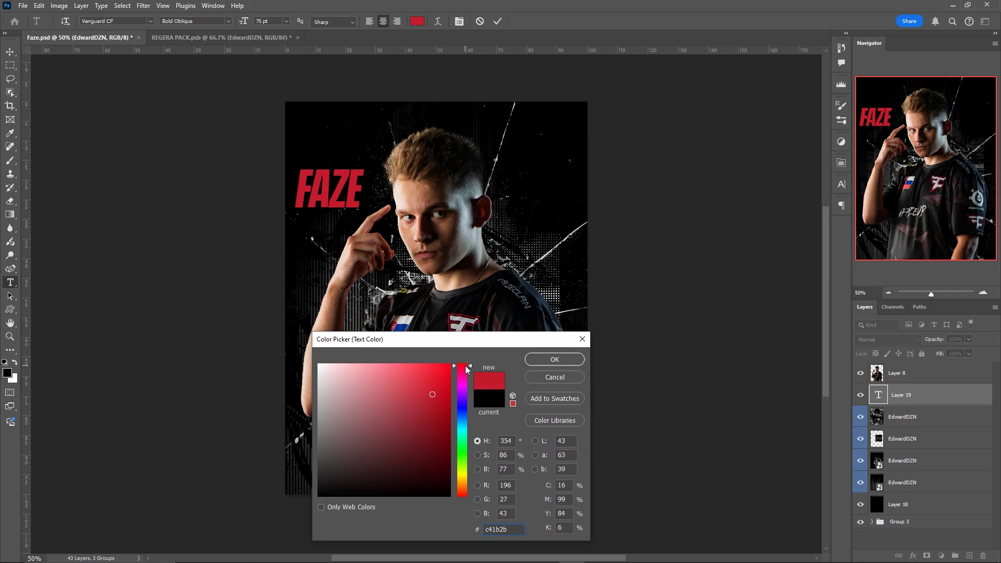
left_click(430, 396)
left_click_drag(429, 397, 433, 402)
left_click(554, 359)
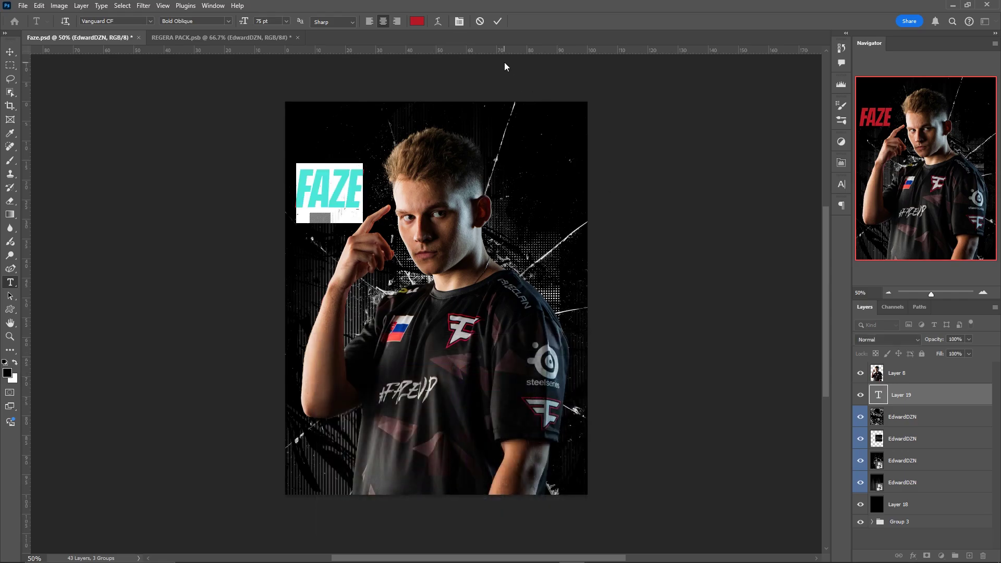
left_click(497, 21)
key("ctrl+t")
- Rotate FAZE to vertical, scale it to about 400% and place it behind the player
left_click_drag(363, 223, 544, 136)
left_click_drag(477, 81, 617, 90)
left_click_drag(513, 159, 505, 173)
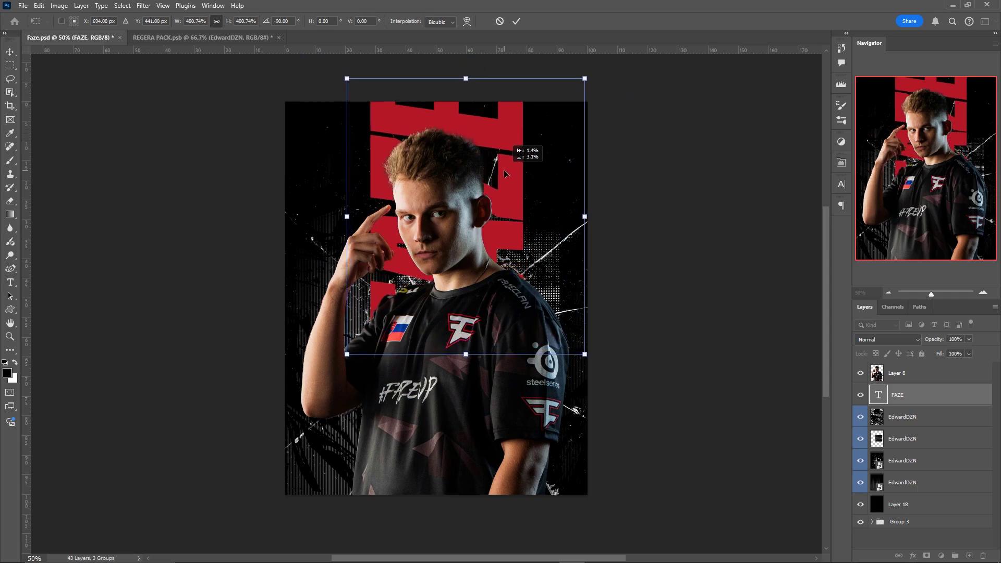
key("Return")
left_click_drag(503, 237, 508, 210)
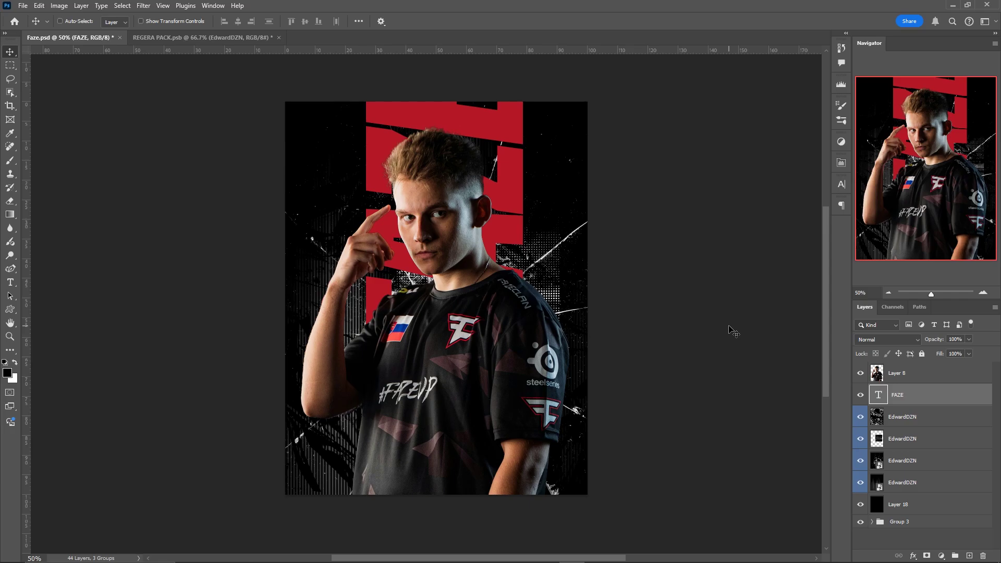
- Duplicate FAZE as FAZE copy 3, rasterize the copy, and convert the original from live type
key("ctrl+j")
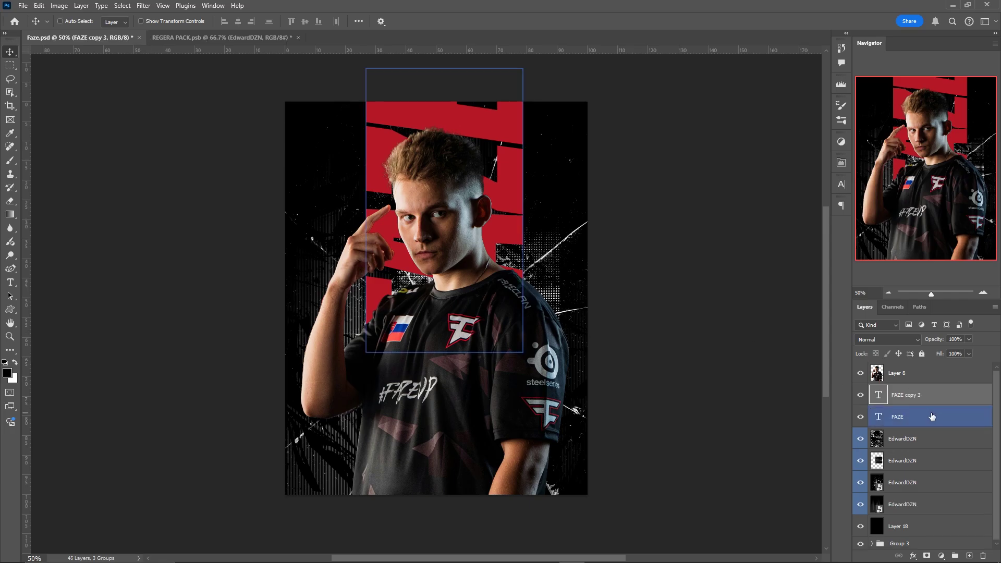
right_click(937, 399)
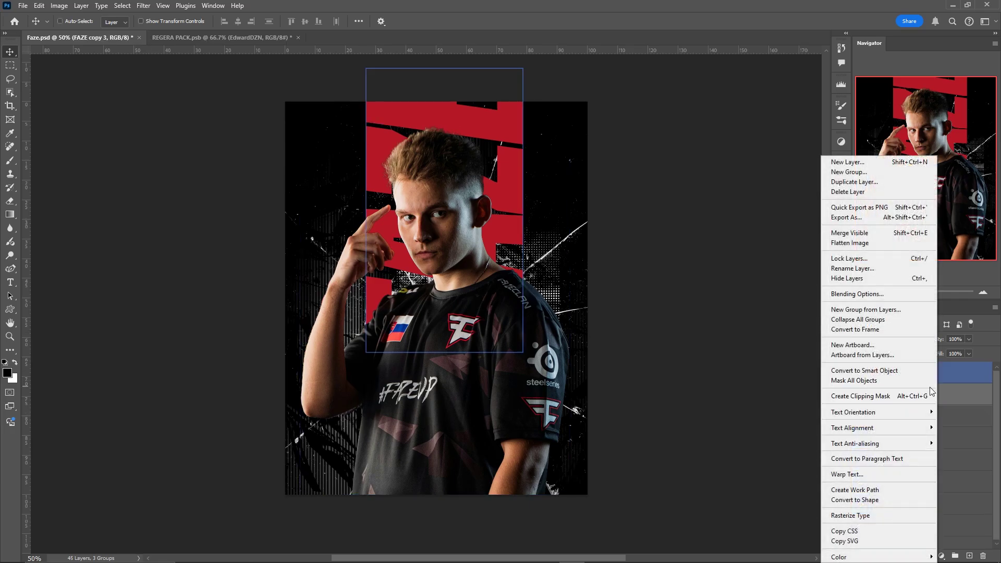
left_click(878, 514)
left_click(925, 412)
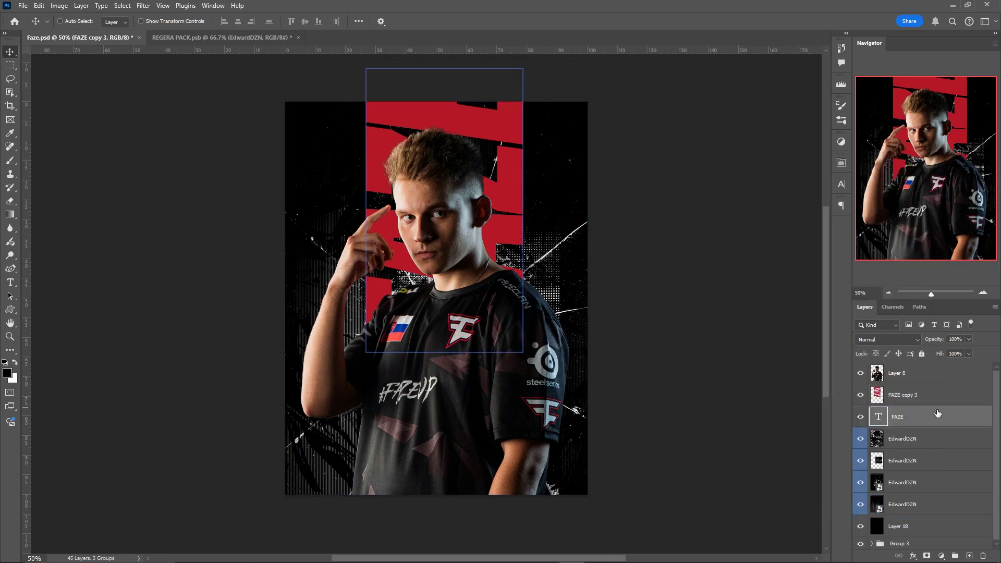
right_click(939, 421)
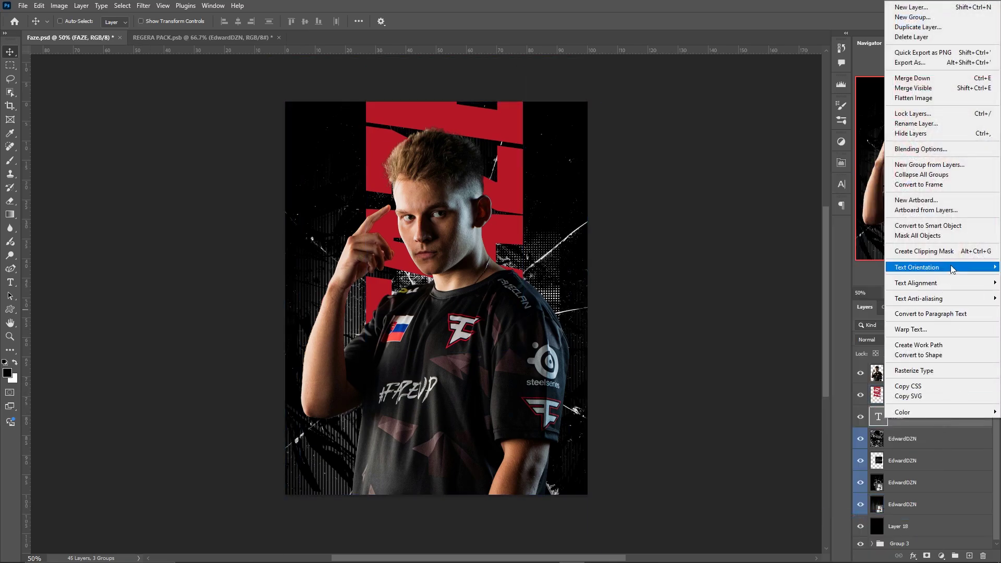
left_click(933, 355)
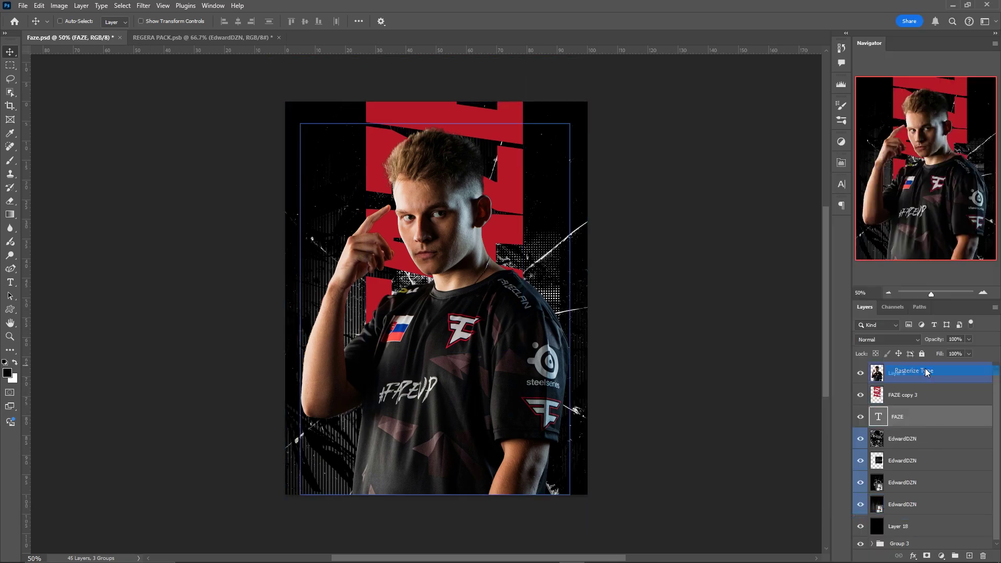
- Hide FAZE copy 3 and leave the original FAZE layer active
left_click(934, 400)
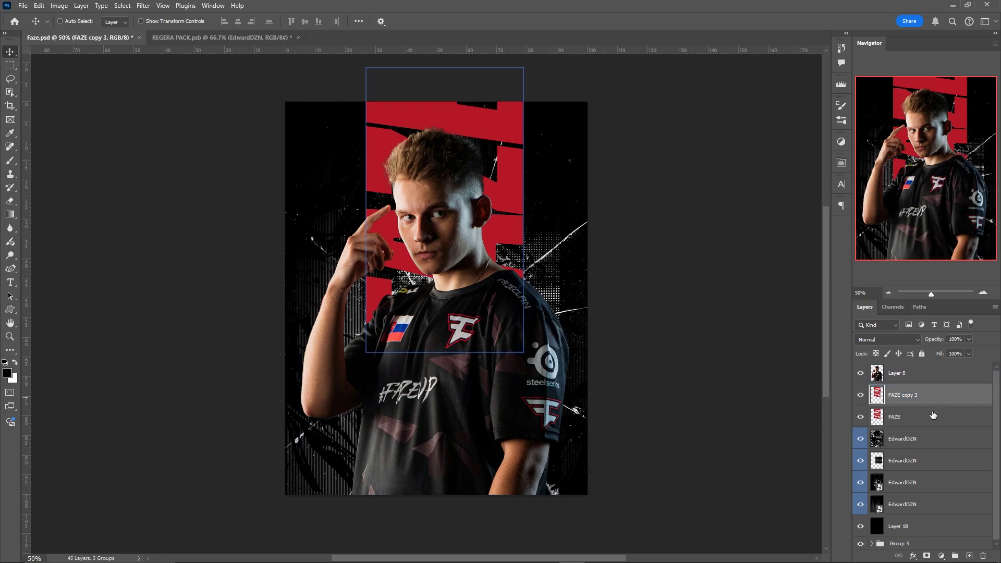
left_click(886, 421)
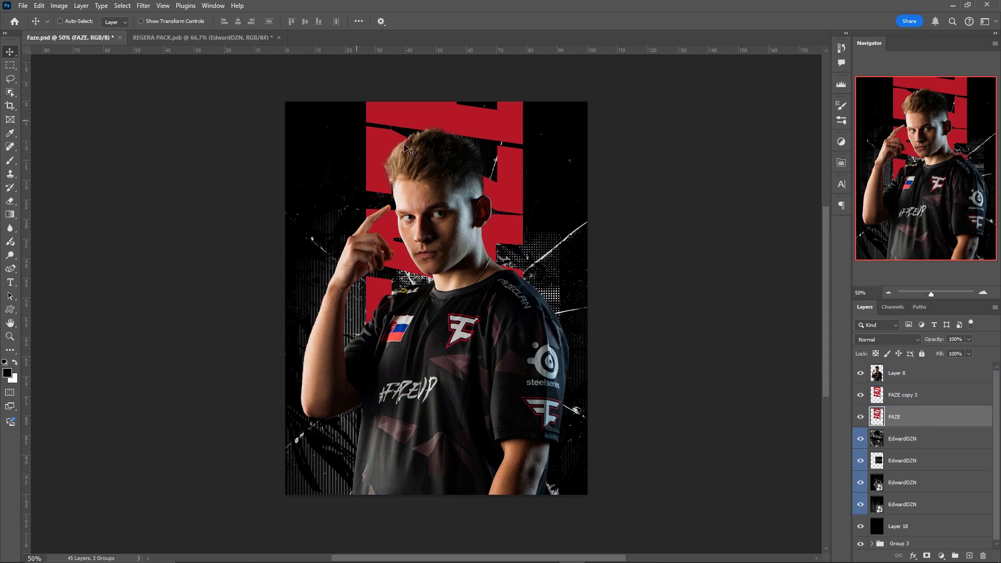
left_click_drag(877, 413, 867, 401)
left_click(860, 396)
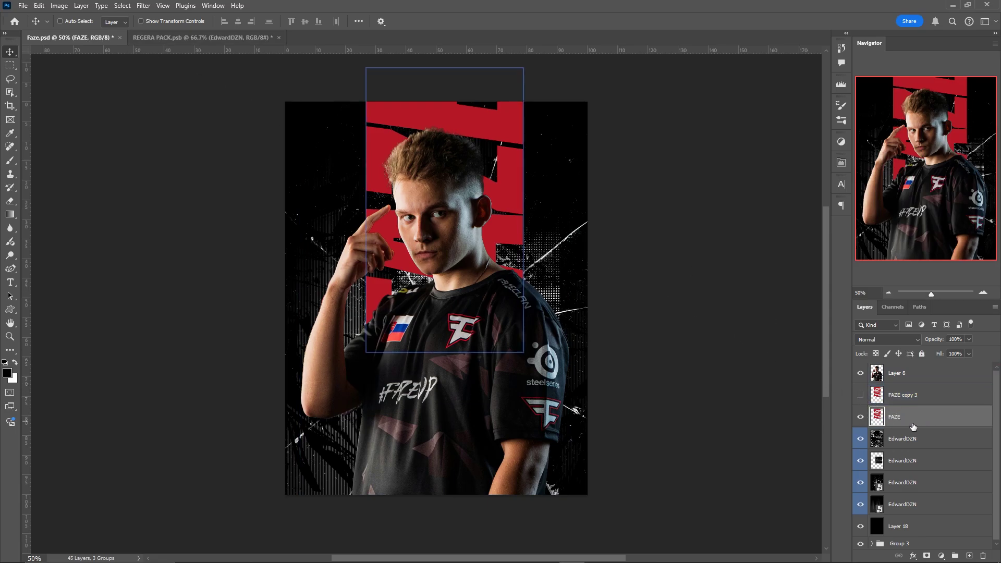
left_click(143, 6)
- Apply a Motion Blur of -87° and 41 pixels to FAZE, then show and select FAZE copy 3
mouse_move(164, 130)
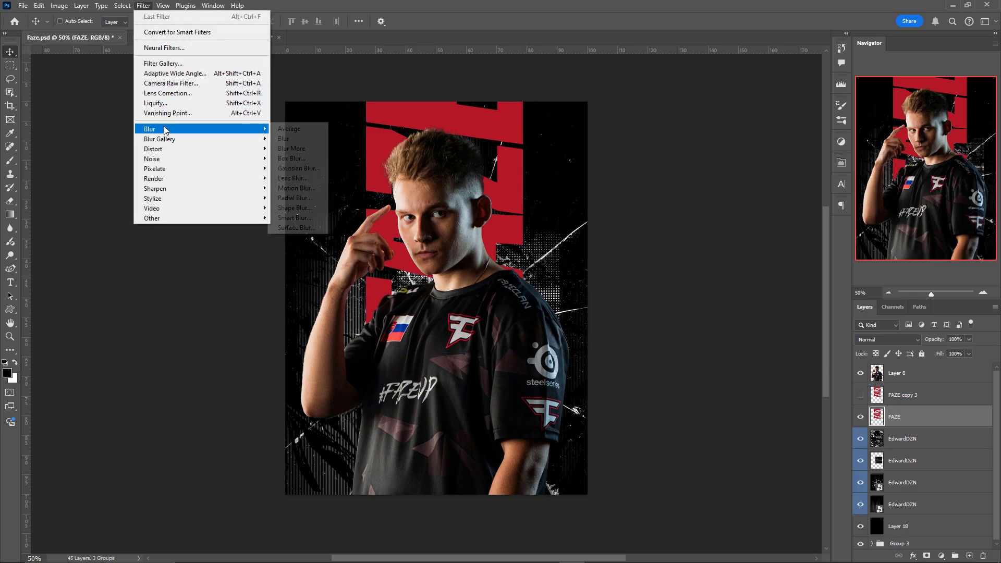
left_click(292, 189)
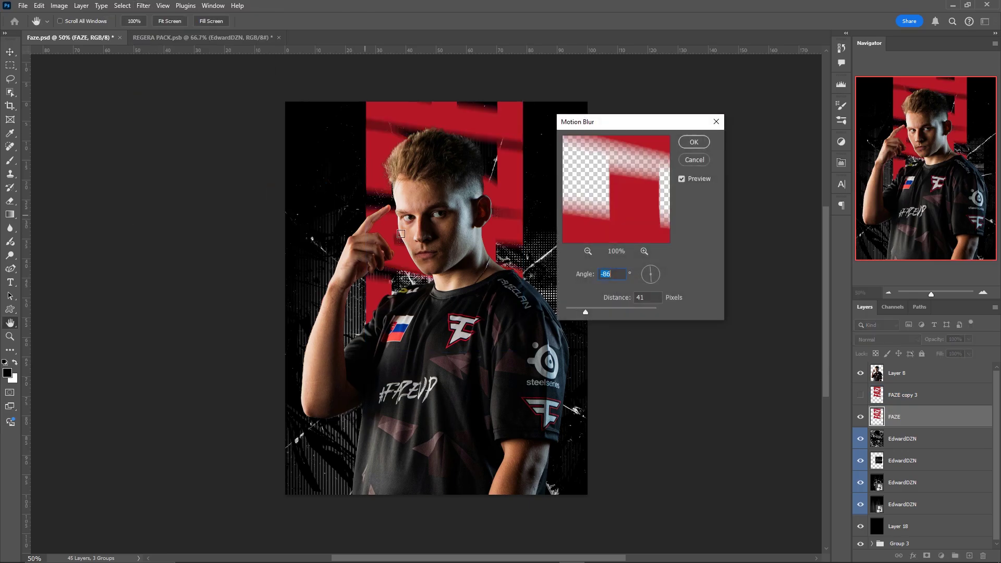
left_click(650, 263)
left_click(693, 142)
key("v")
left_click(917, 395)
left_click(860, 394)
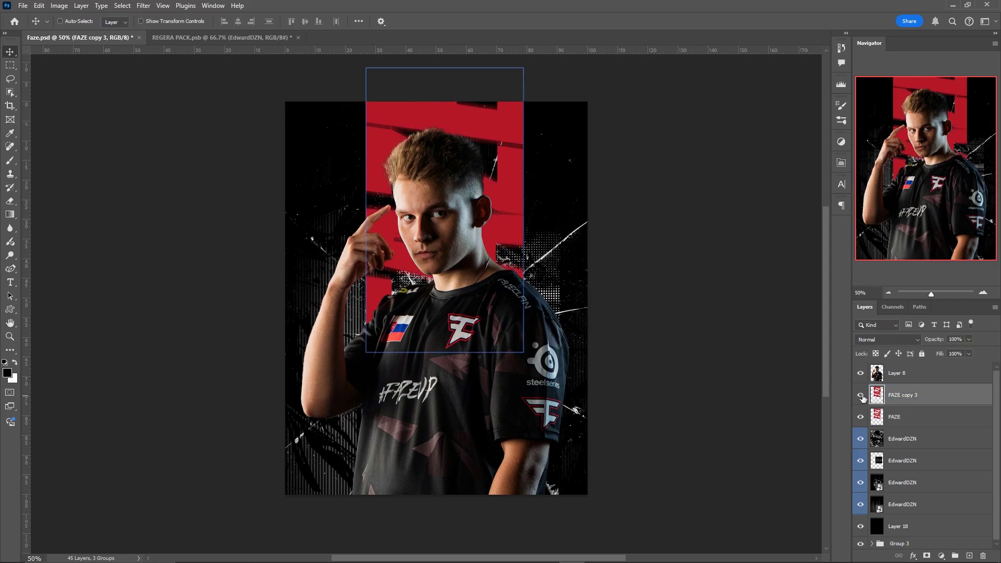
- Apply a Gaussian Blur with about 9.8 px radius to FAZE copy 3
left_click(142, 8)
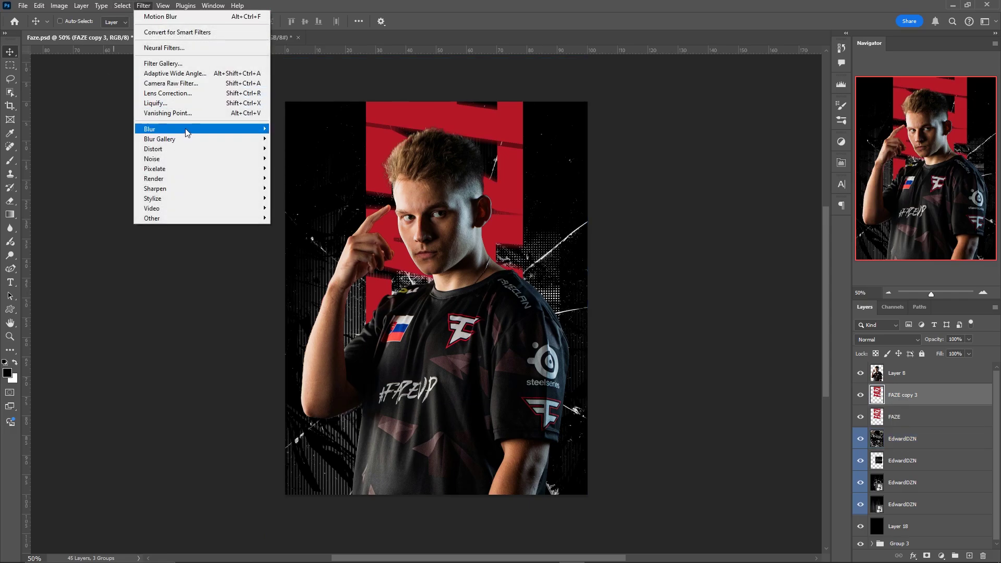
mouse_move(255, 129)
left_click(306, 169)
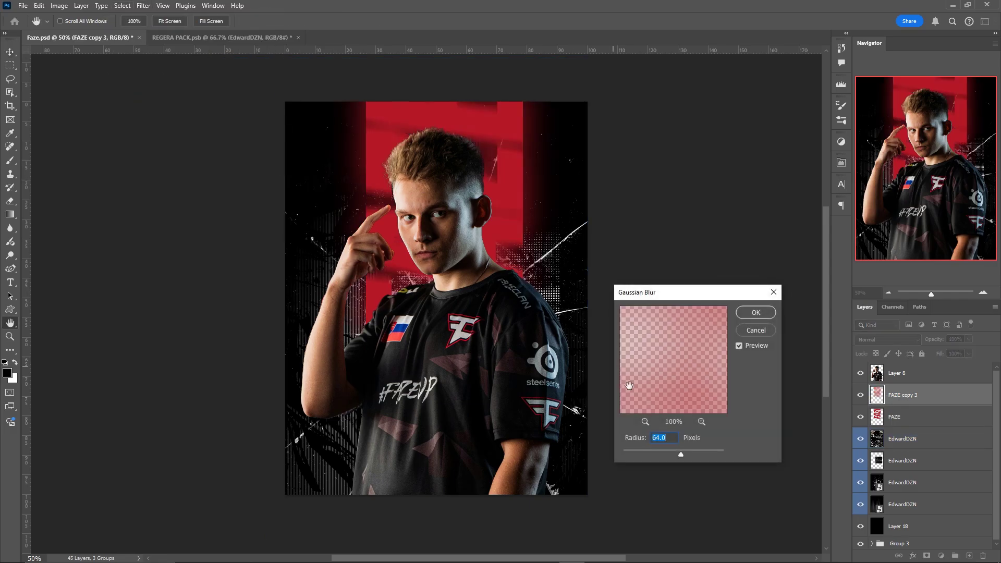
left_click_drag(659, 449, 656, 450)
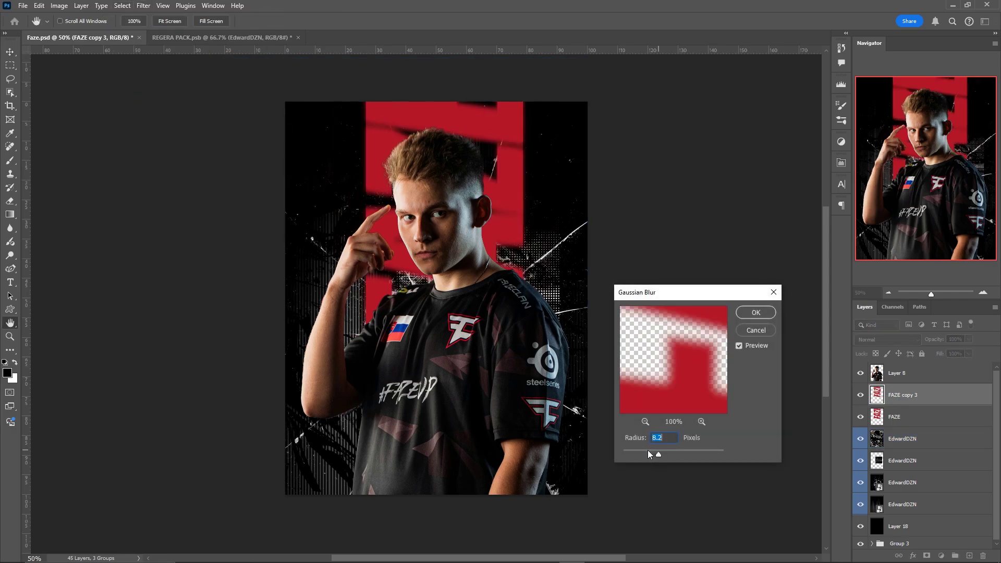
left_click_drag(659, 451, 662, 452)
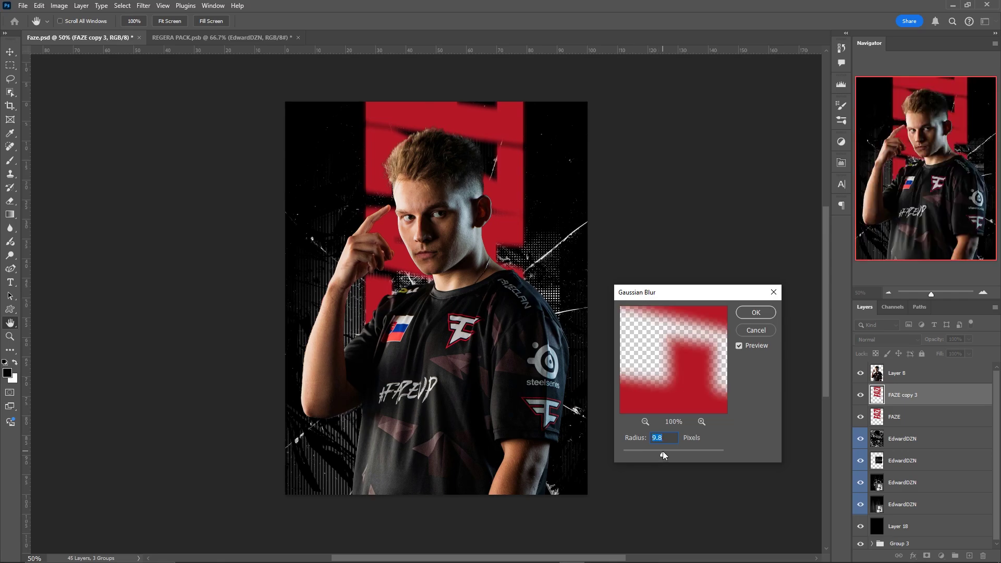
left_click(760, 313)
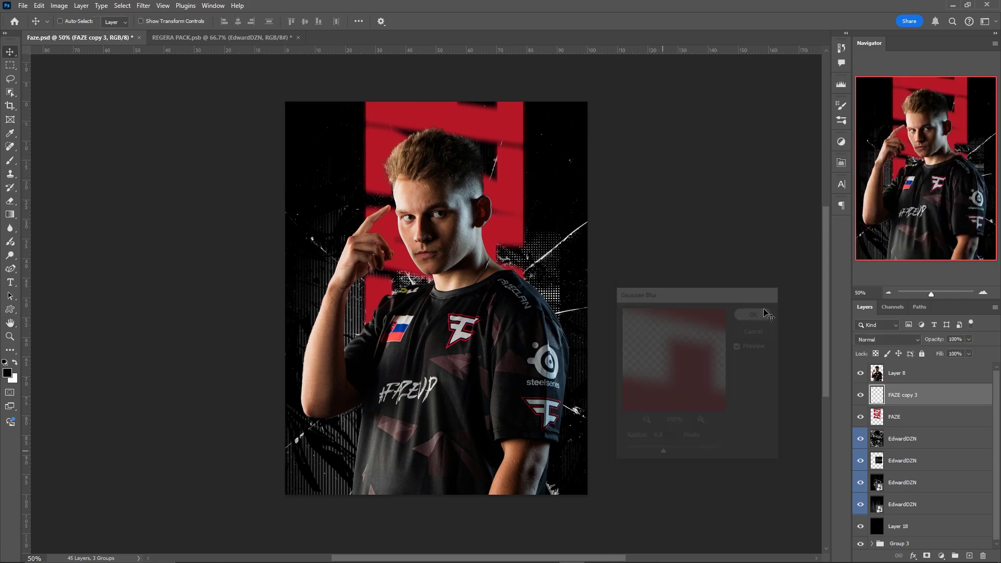
- Set FAZE copy 3's blend mode to Dissolve, then step the selection down one layer
left_click(880, 342)
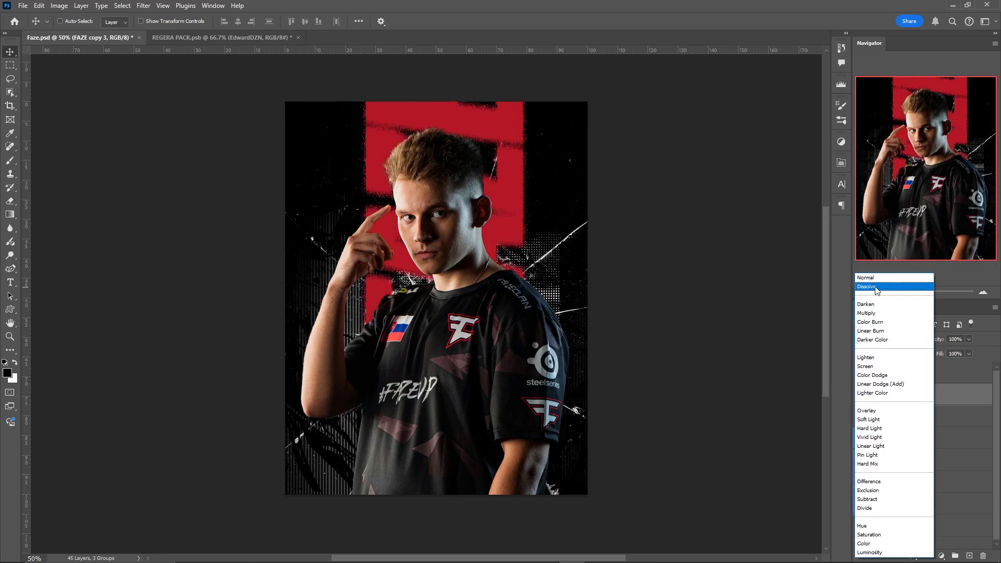
left_click(875, 287)
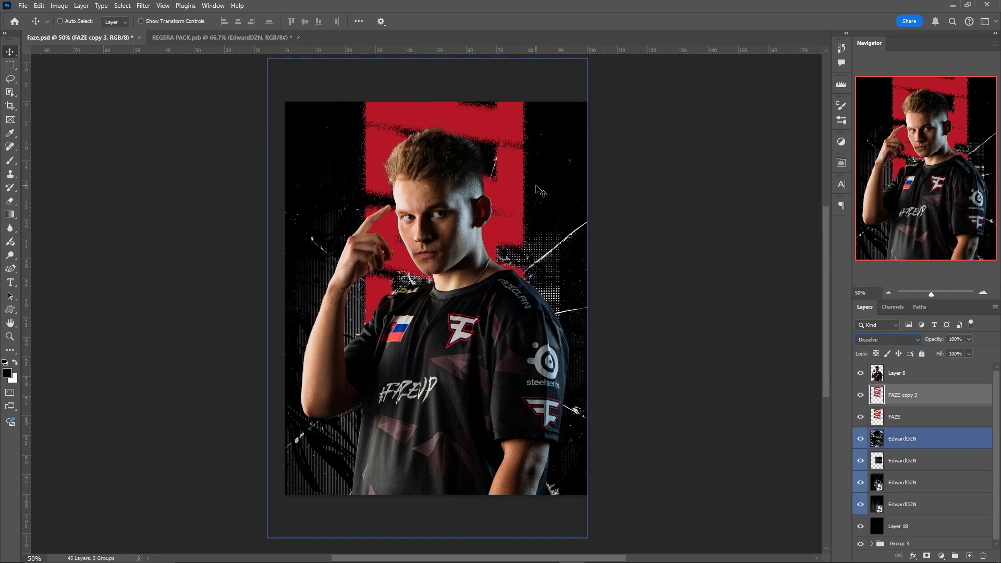
key("alt+bracketleft")
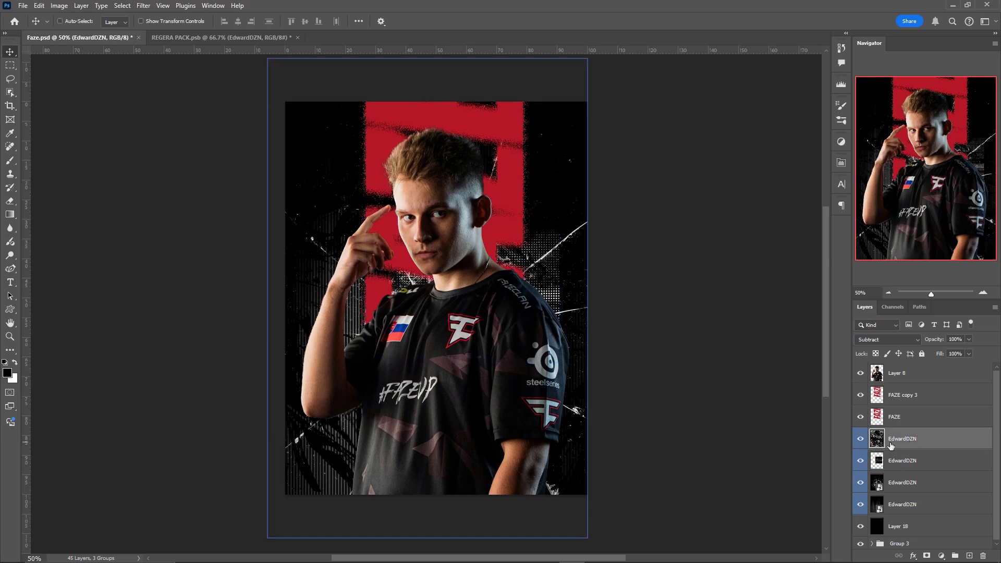
- Move the EdwardDZN plastic texture layer above the FAZE layers and select it
left_click_drag(910, 444, 899, 394)
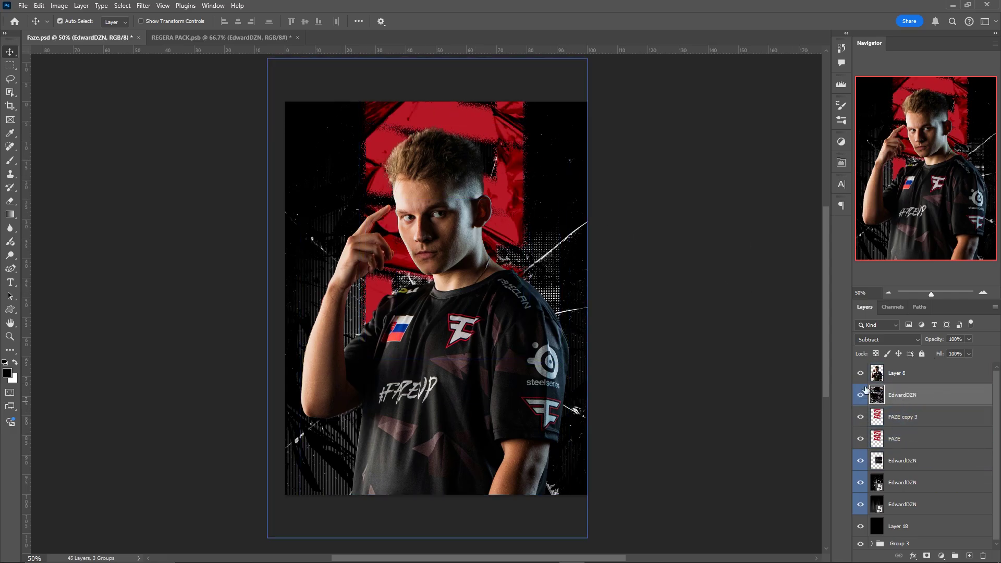
scroll(543, 297, "up", 1)
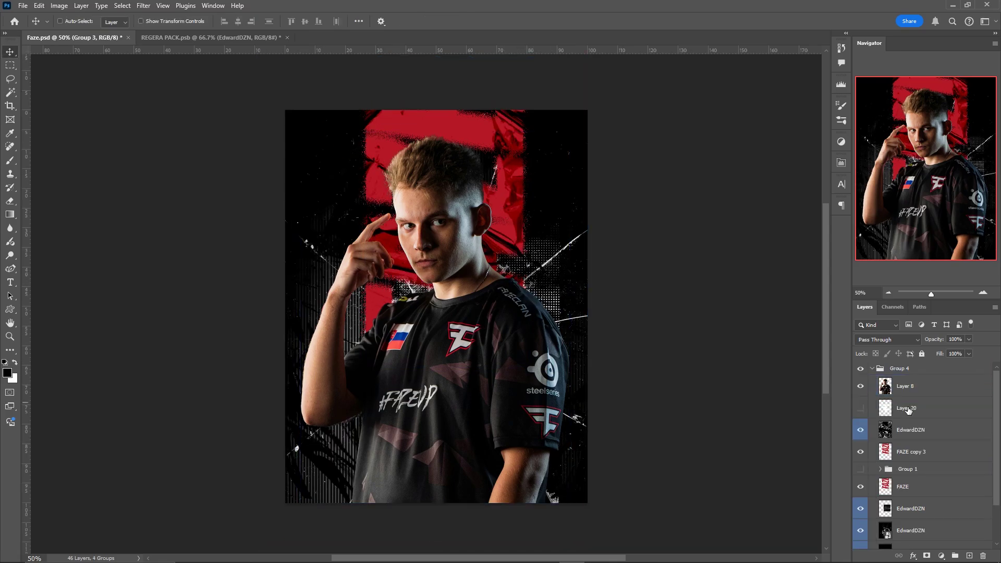
left_click(929, 428)
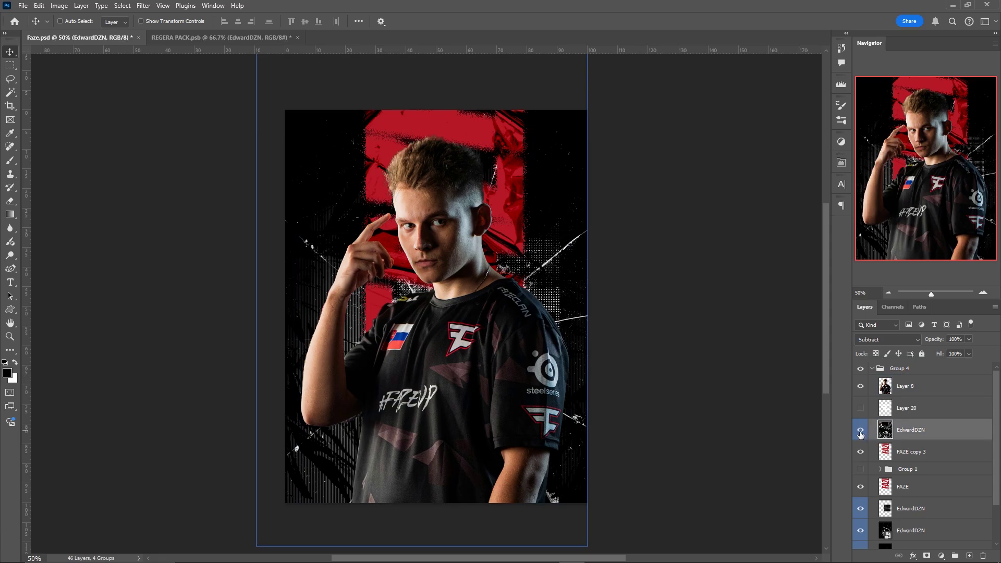
- Lower the texture layer's opacity to about 71%
left_click(968, 339)
left_click(958, 350)
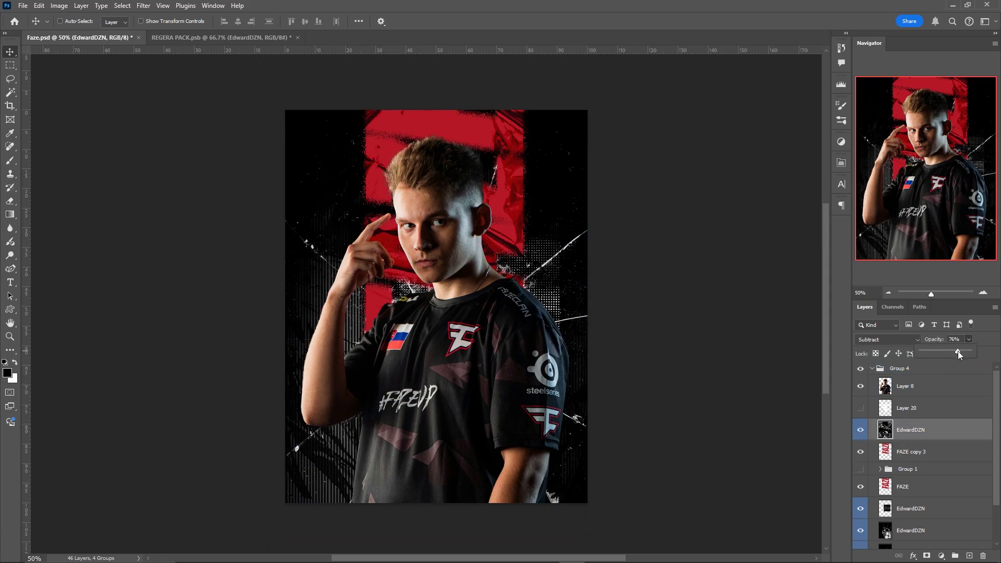
left_click(952, 351)
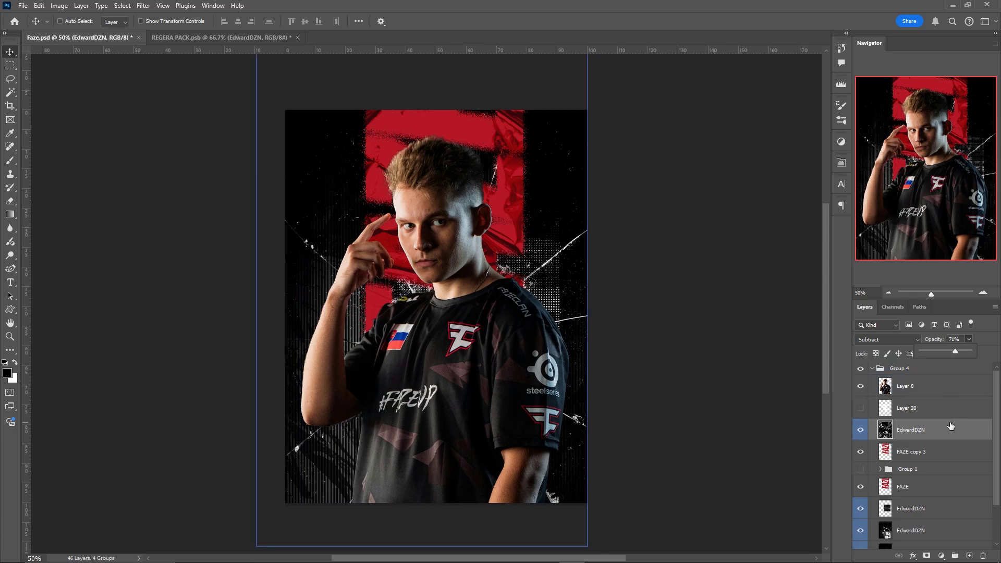
- Preview Layer 20's white FaZe shape, hide it again, and reveal Group 1's glass-shard lines
left_click(860, 407)
left_click(893, 410)
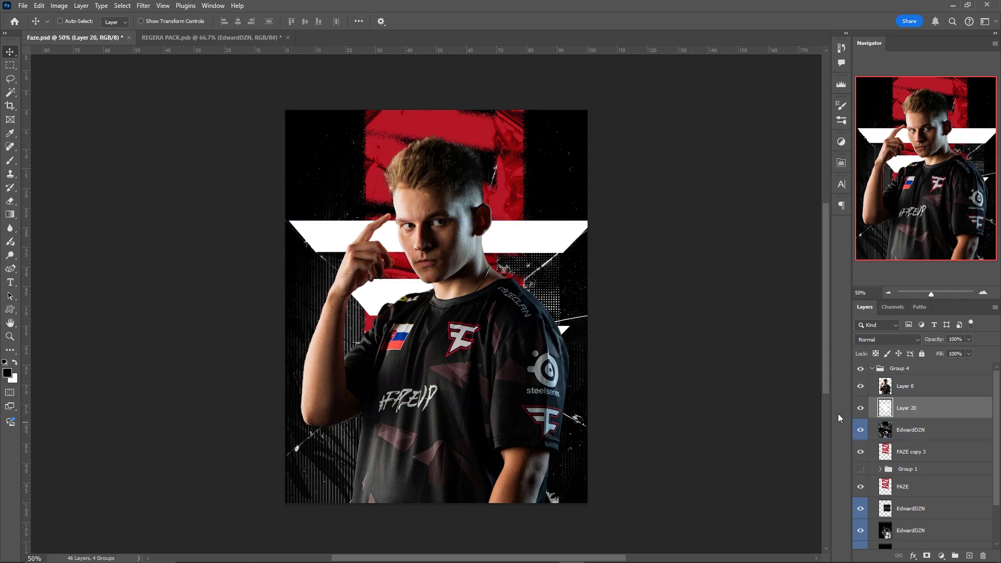
left_click(860, 408)
left_click(861, 469)
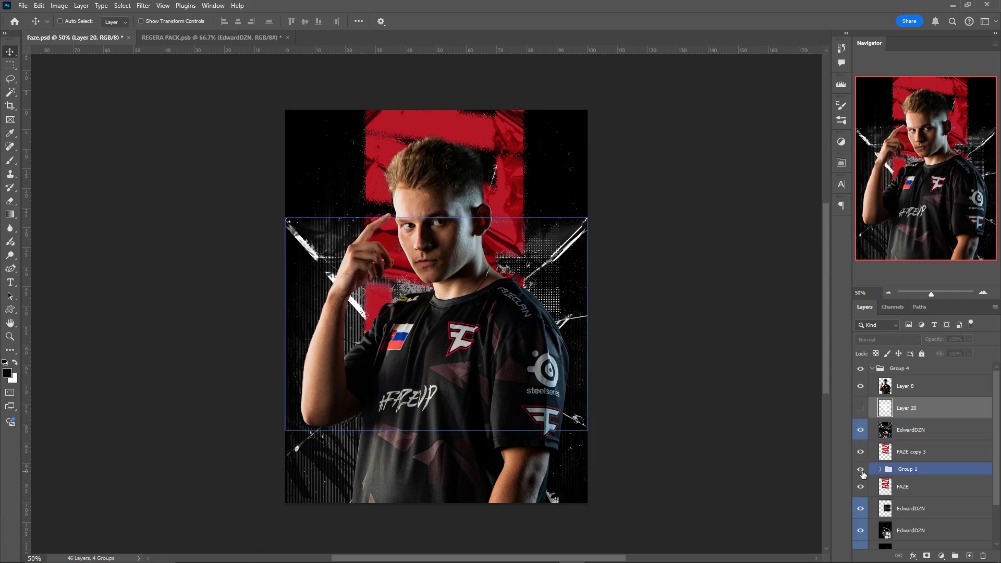